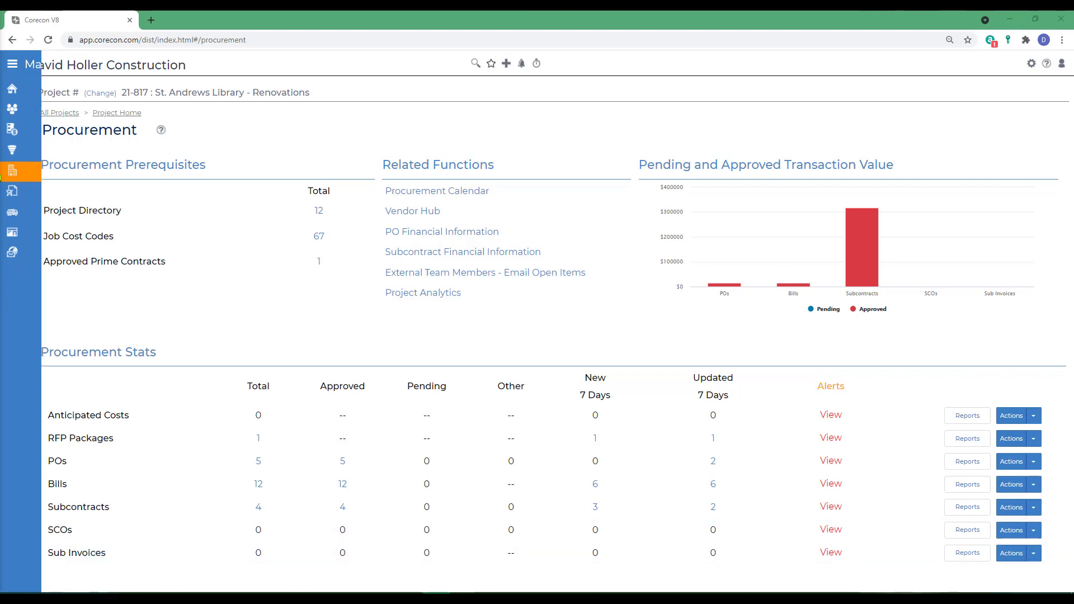
# Step: Start a manually added SCO and assign it to subcontract 002, the Pinnacle Specialties door and hardware contract
pyautogui.moveTo(35, 178)
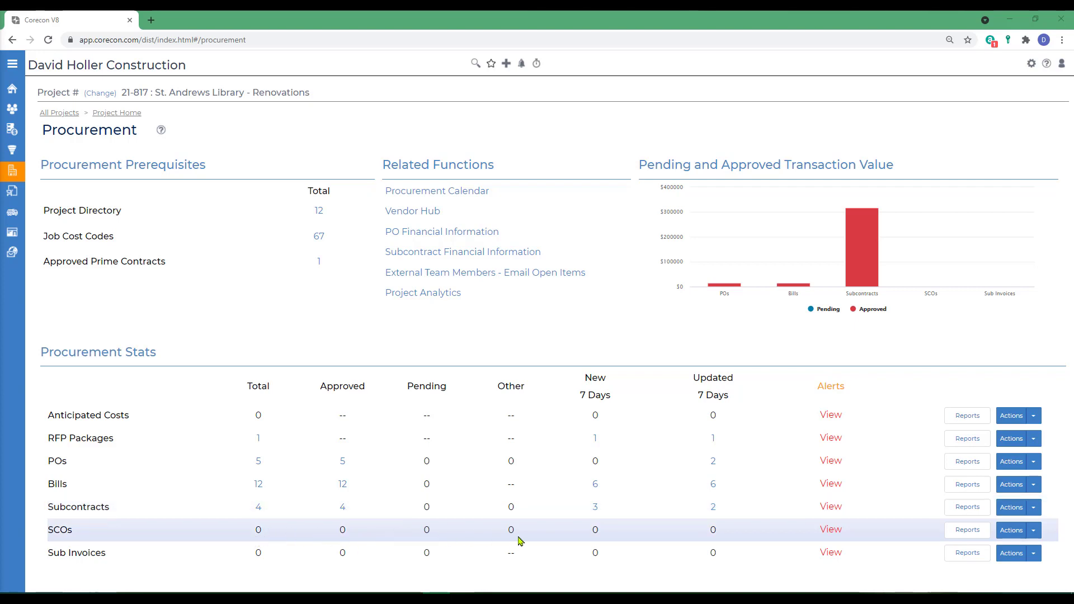
pyautogui.click(1033, 531)
pyautogui.scroll(-1, 1031, 535)
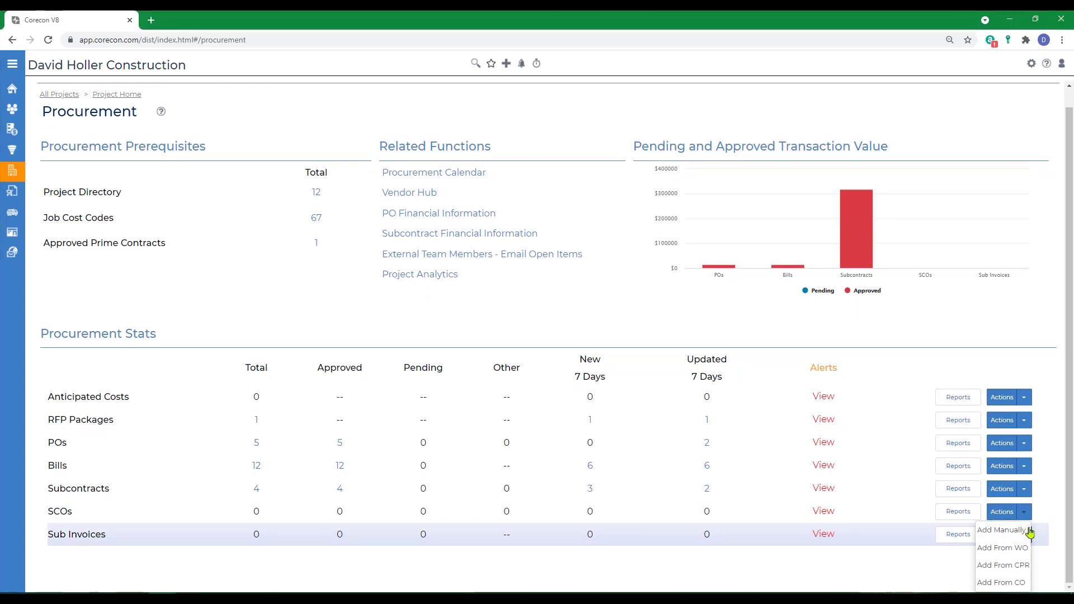
pyautogui.click(998, 533)
pyautogui.click(248, 247)
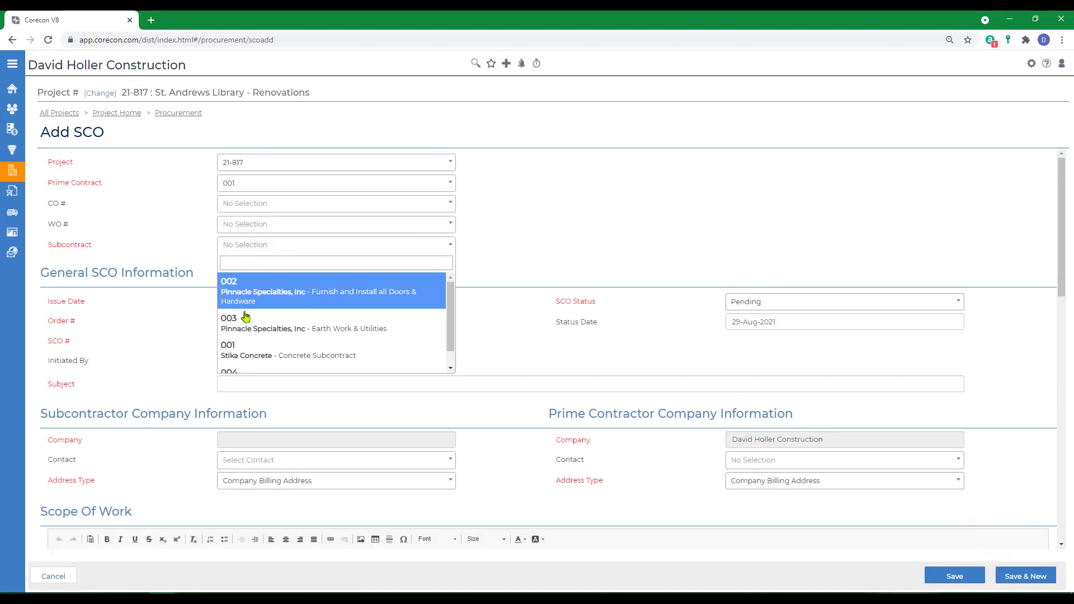
pyautogui.click(243, 289)
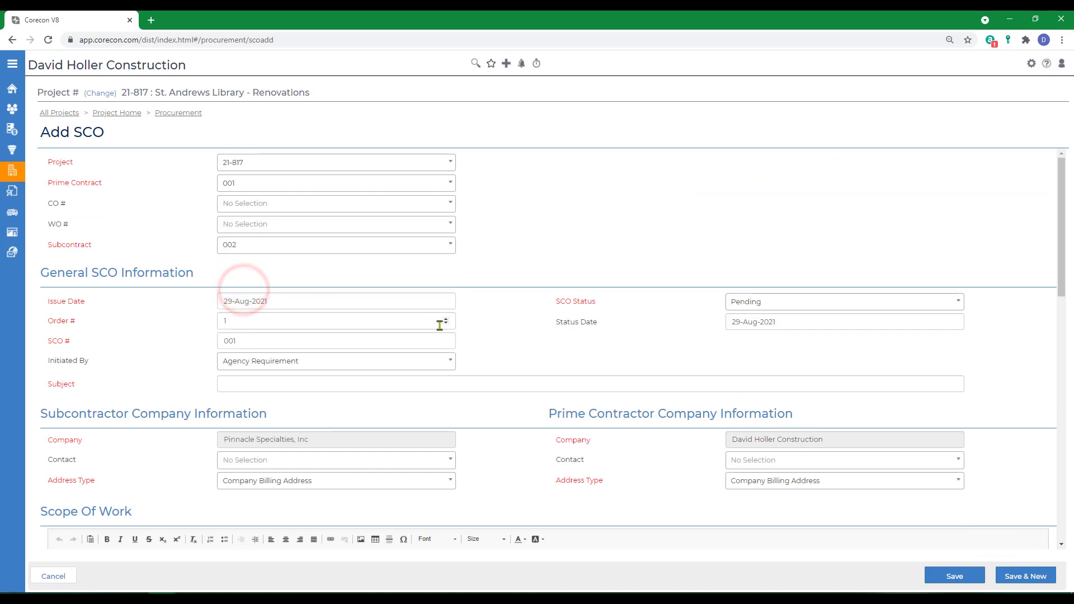
# Step: Set the SCO's issue date to 10-Aug-2021 and its status to Approved with a status date of 10-Aug-2021
pyautogui.click(287, 304)
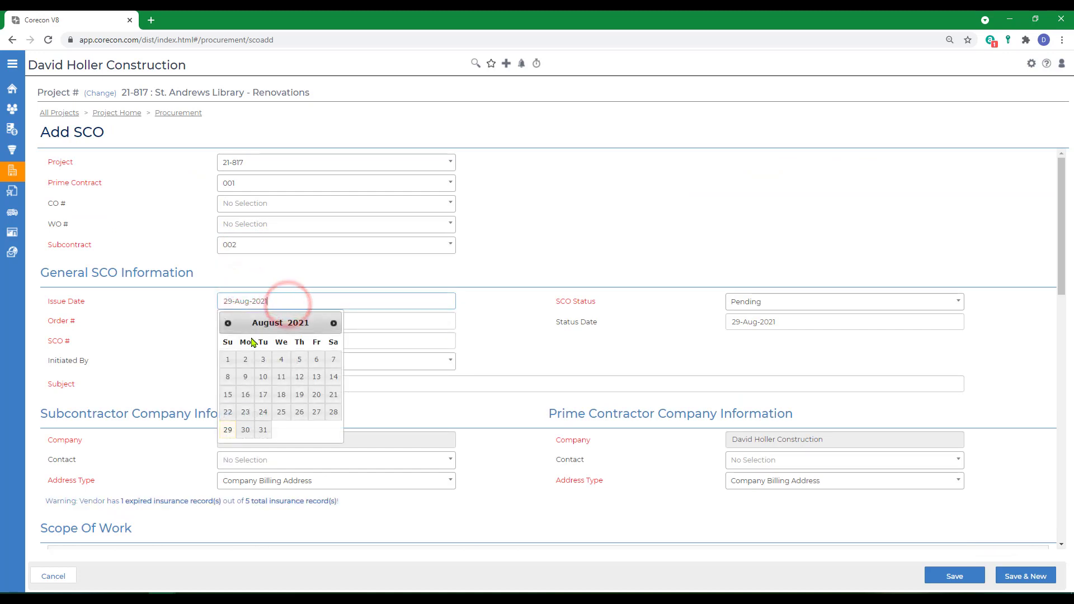
pyautogui.click(262, 378)
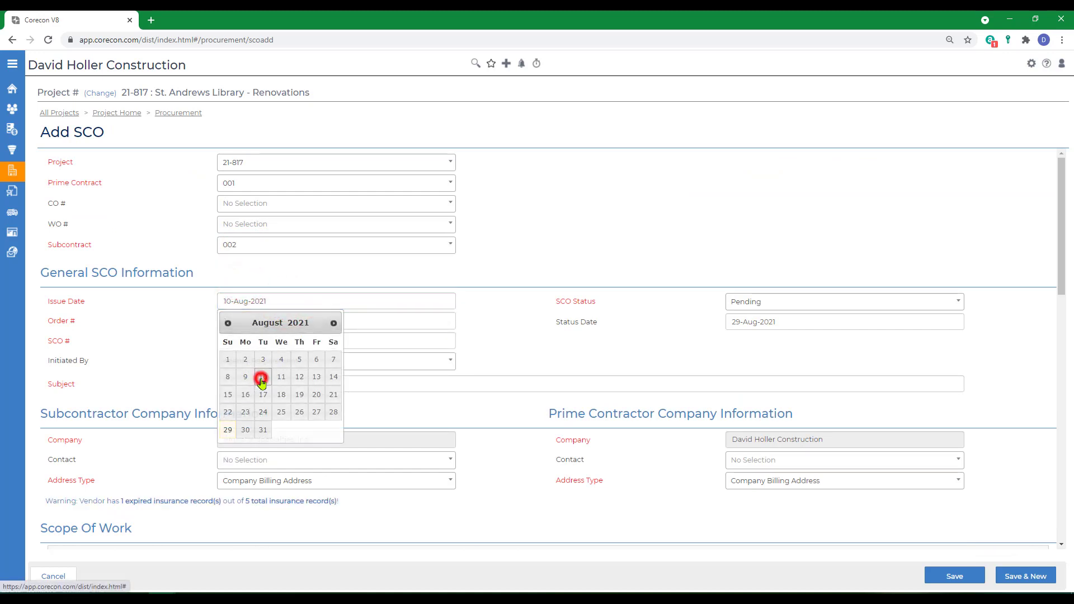
pyautogui.click(748, 304)
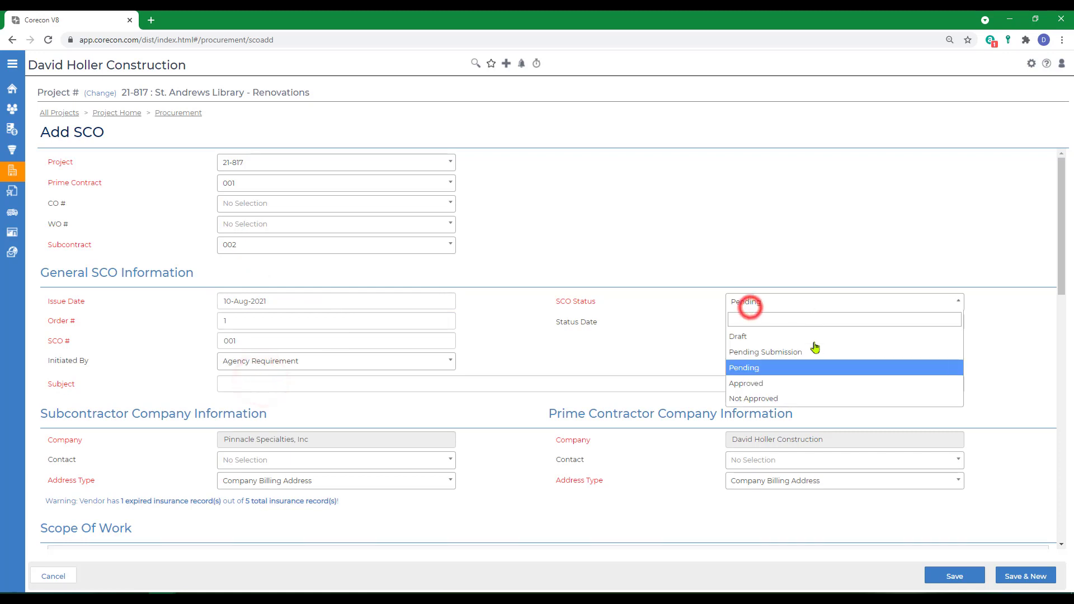
pyautogui.click(761, 386)
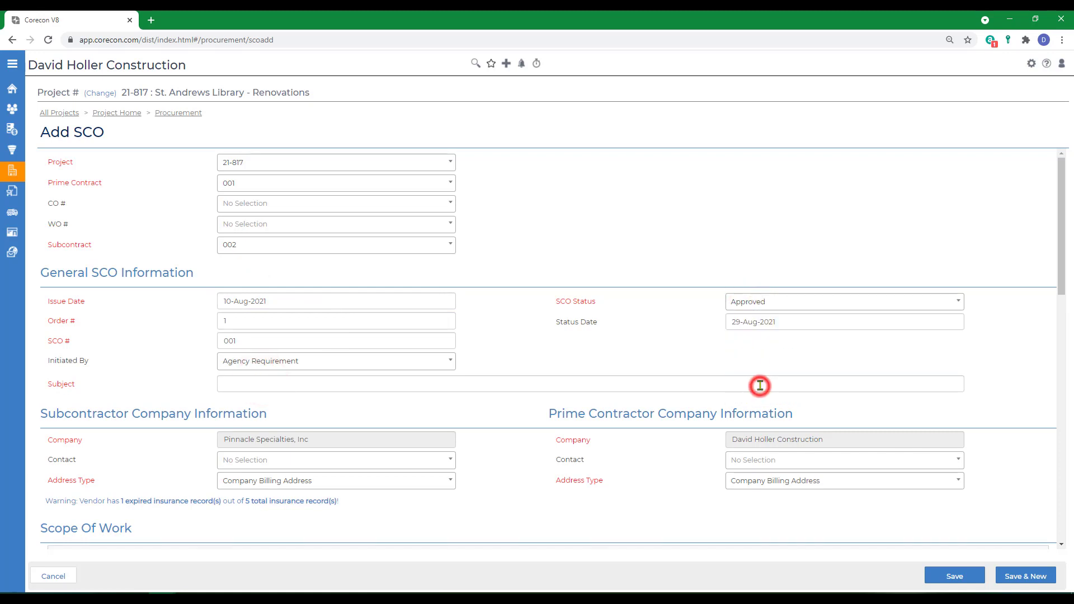
pyautogui.click(803, 323)
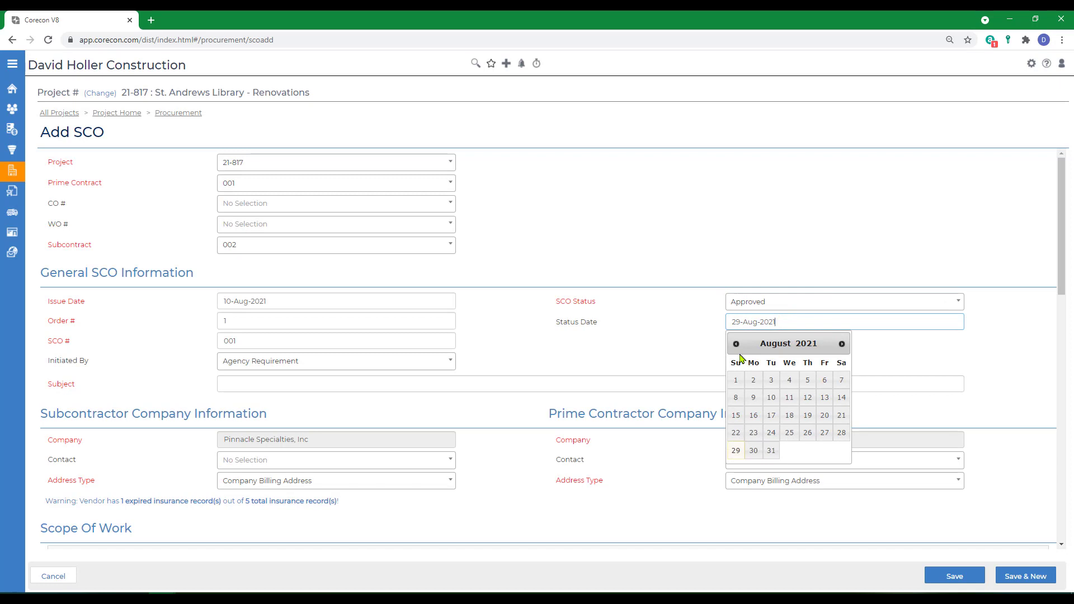
pyautogui.click(772, 398)
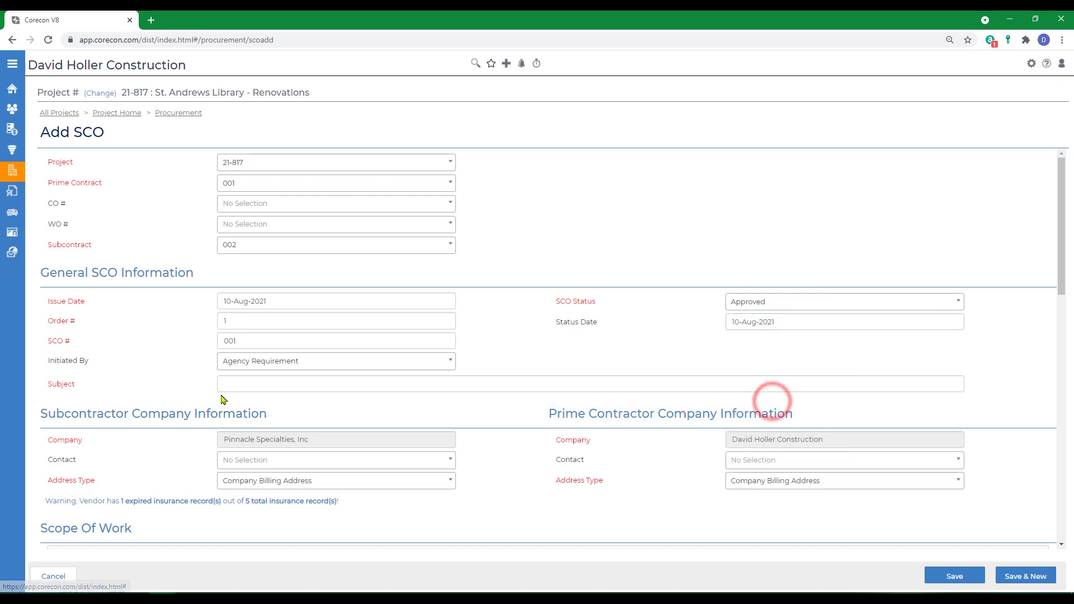
# Step: Enter "Add Panic Bars to all Exterior Doors" as the SCO subject
pyautogui.click(233, 384)
pyautogui.write('Add Pani')
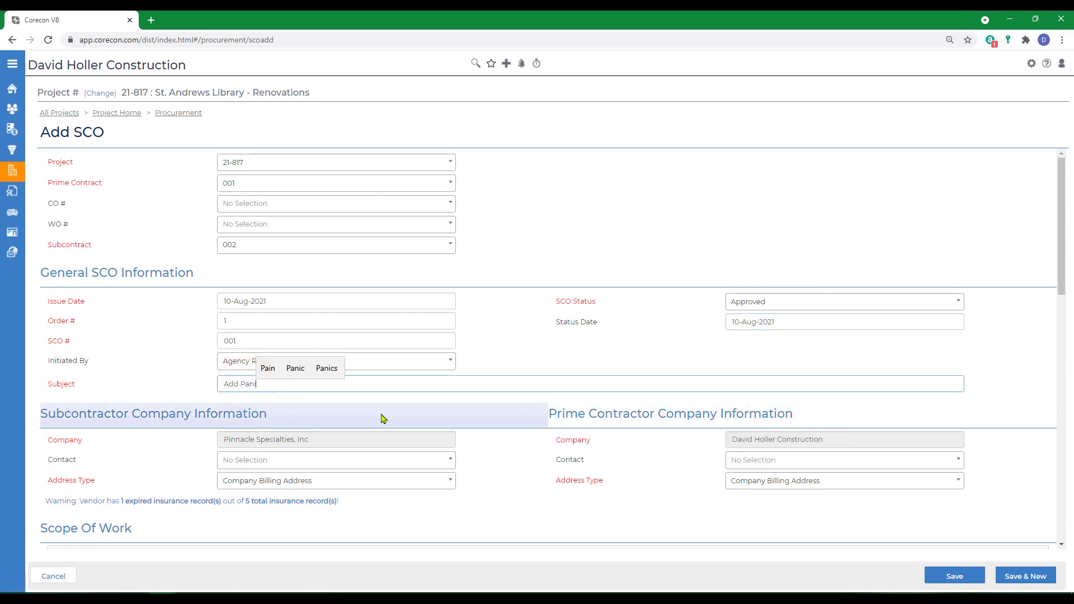
pyautogui.write('c Bars to all Ext')
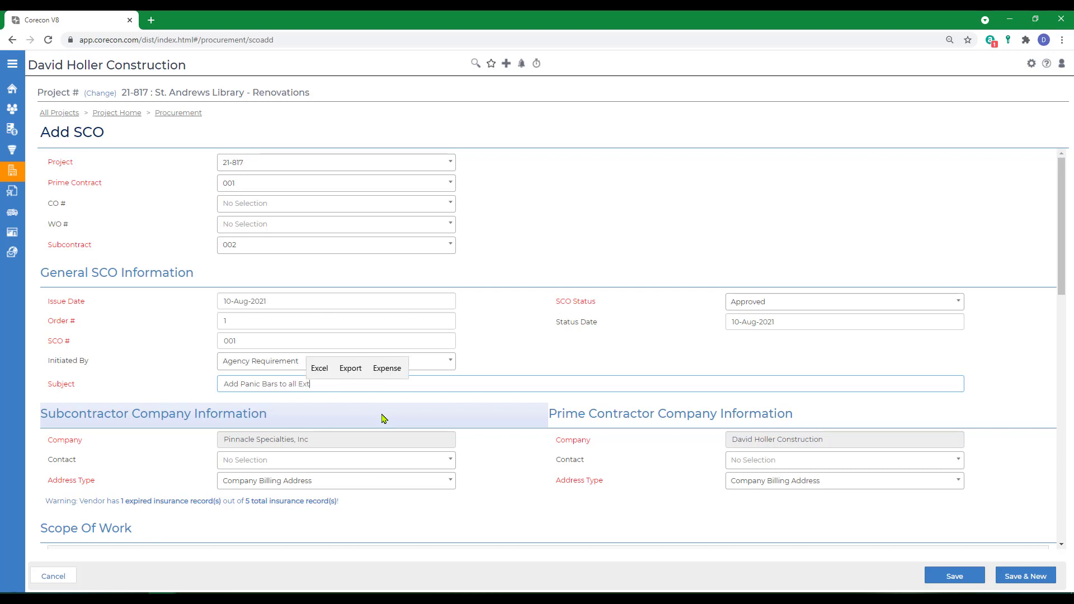
pyautogui.write('erior Door')
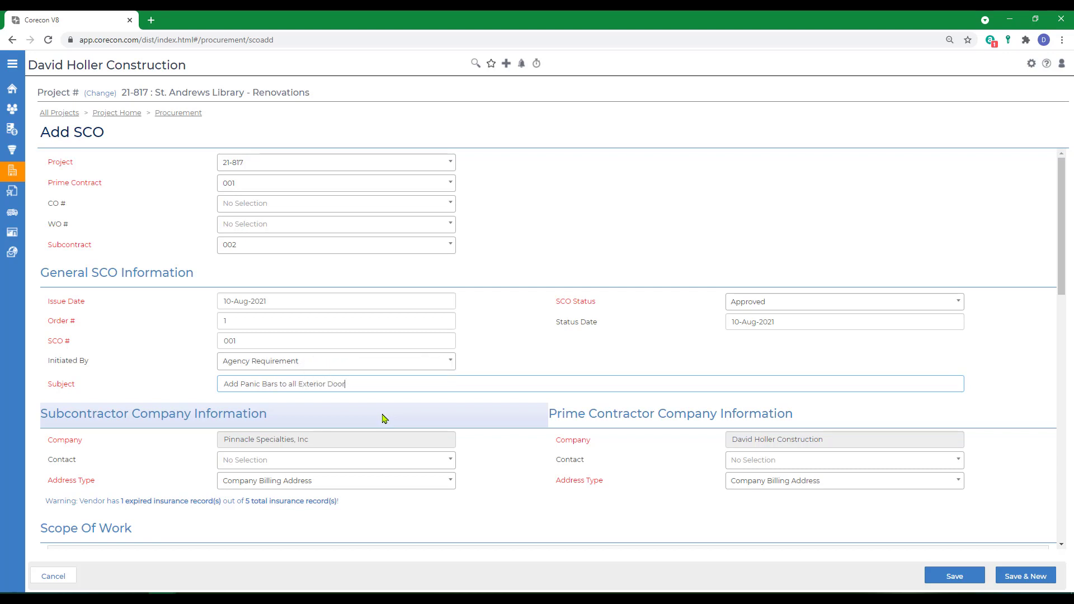
pyautogui.write('s')
# Step: Choose the contact persons for the subcontractor company and the prime contractor company
pyautogui.scroll(-2, 480, 520)
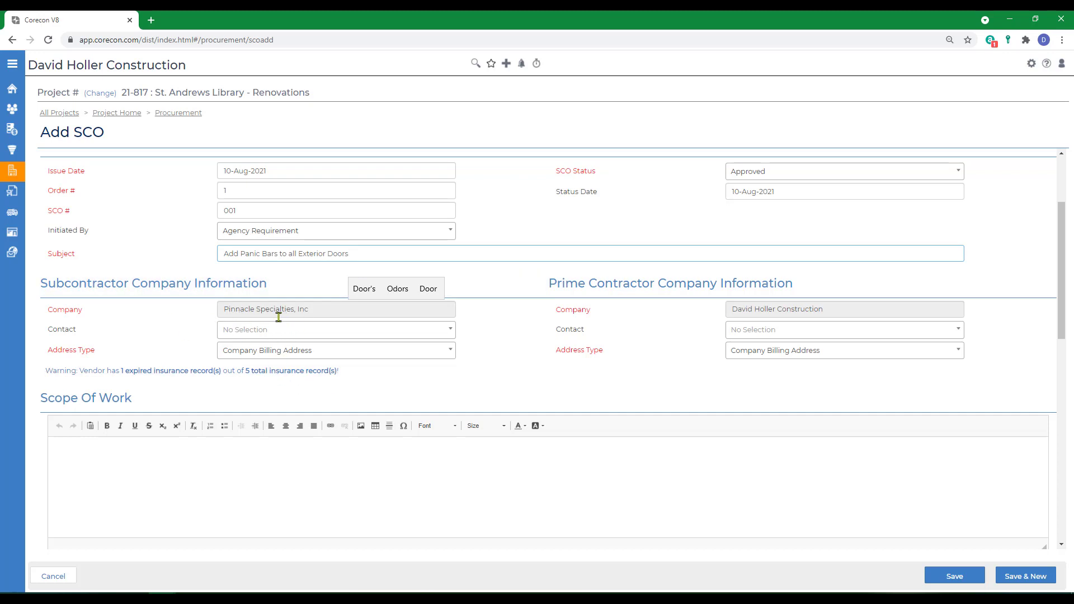
pyautogui.click(241, 332)
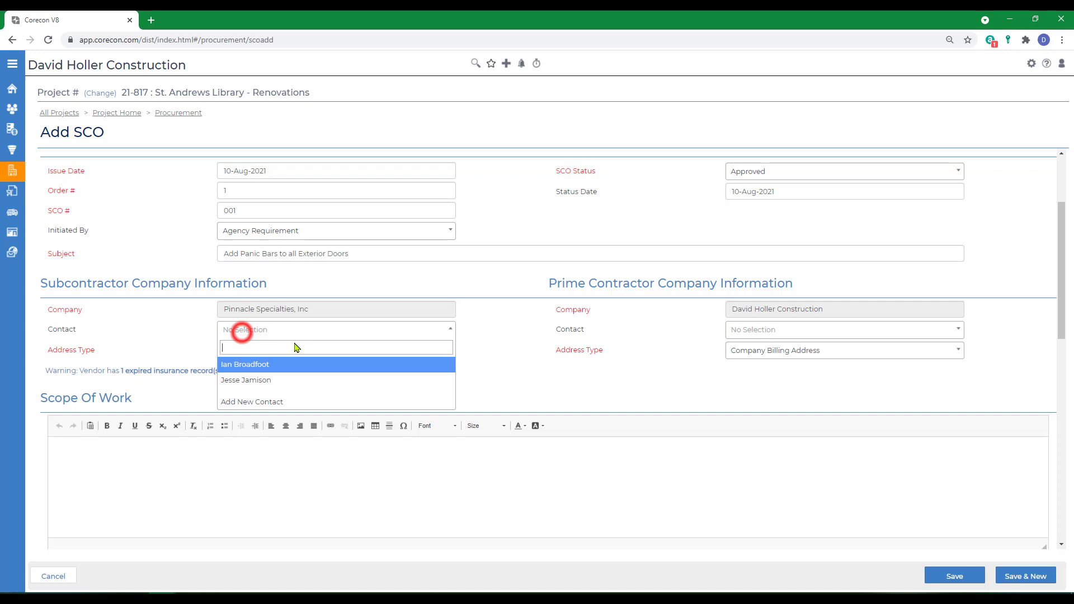
pyautogui.click(239, 383)
pyautogui.click(747, 336)
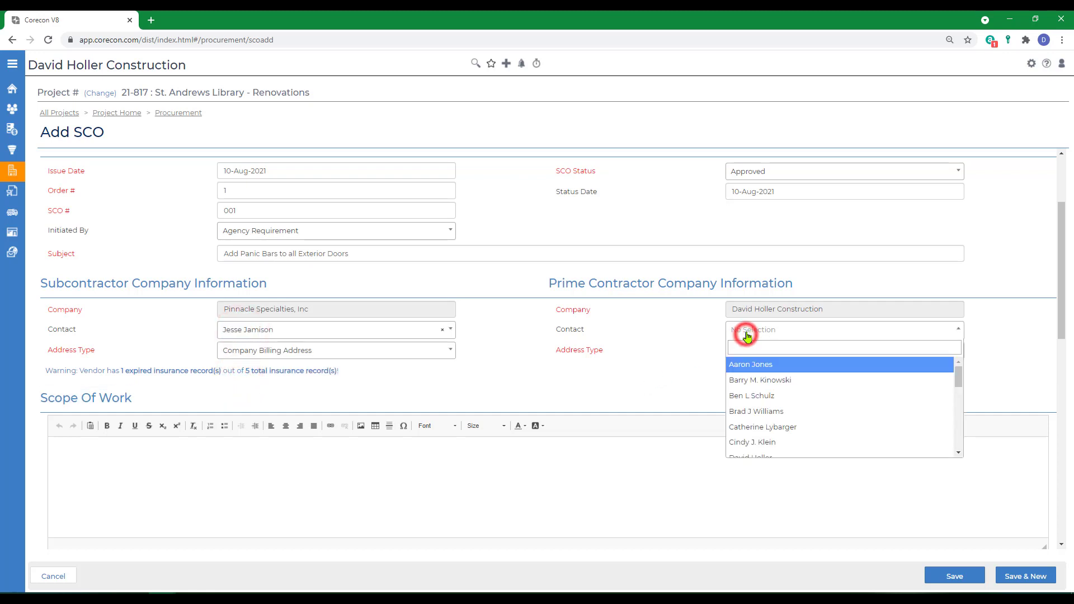
pyautogui.scroll(-3, 769, 438)
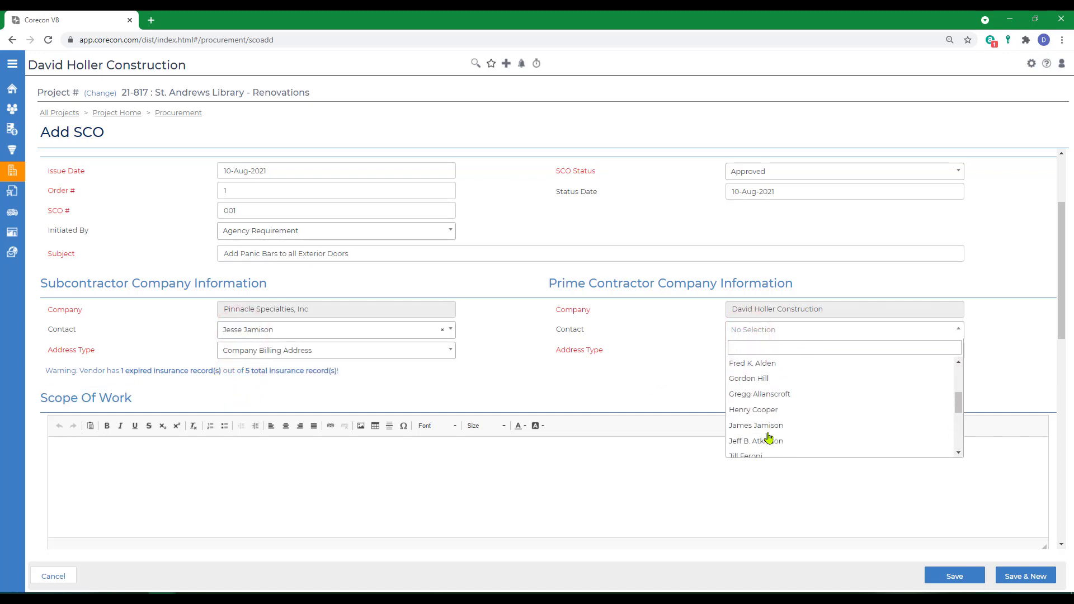
pyautogui.click(746, 378)
# Step: Copy the SCO subject text into the Scope Of Work
pyautogui.click(195, 486)
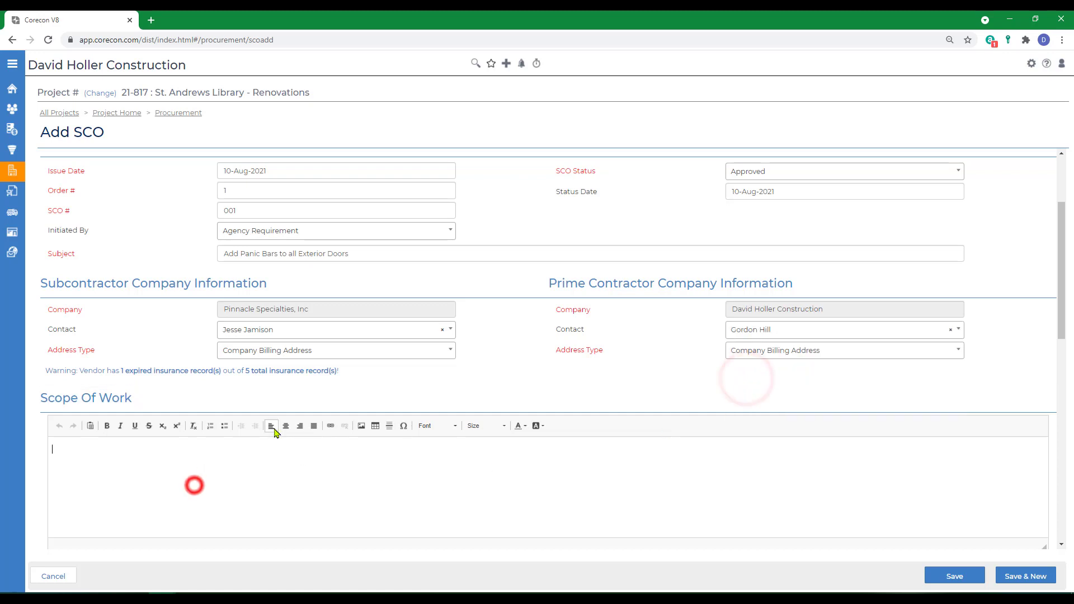
pyautogui.scroll(3, 274, 432)
pyautogui.moveTo(362, 385); pyautogui.dragTo(196, 404)
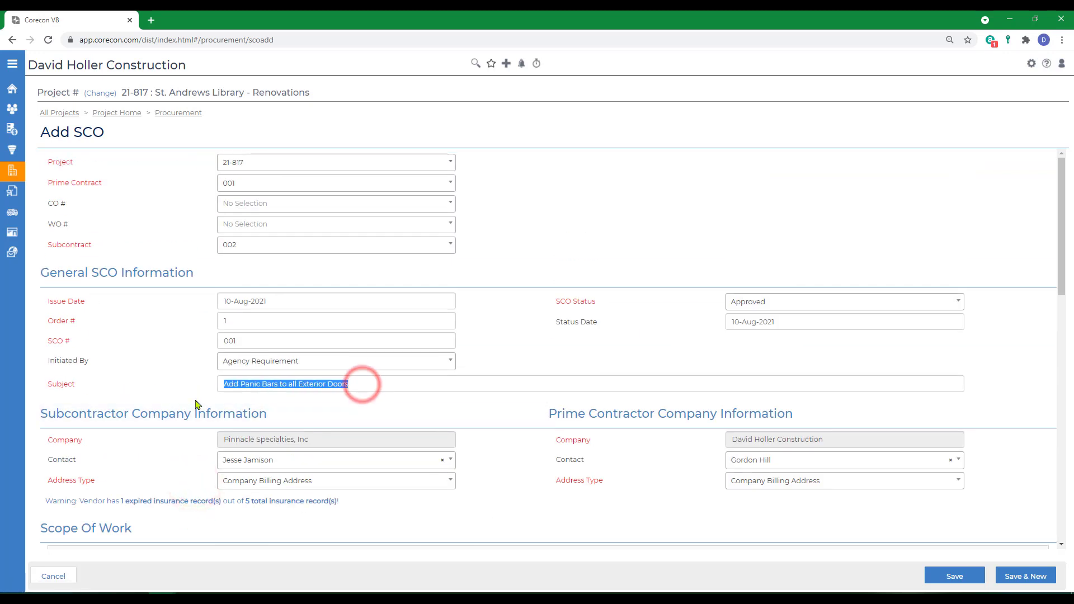
pyautogui.rightClick(244, 383)
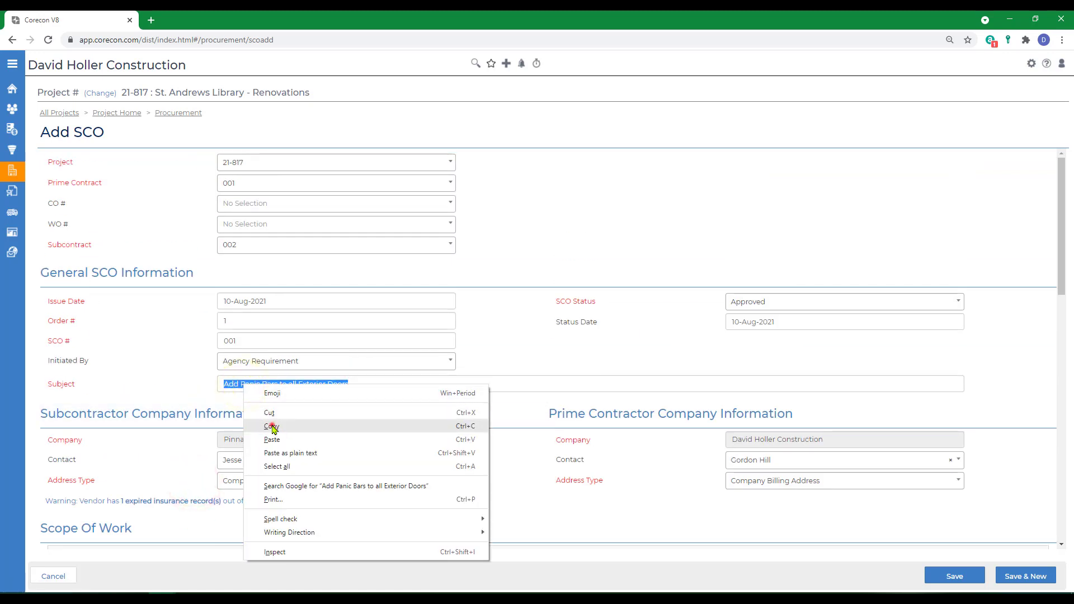
pyautogui.click(273, 426)
pyautogui.scroll(-2, 271, 427)
pyautogui.rightClick(90, 455)
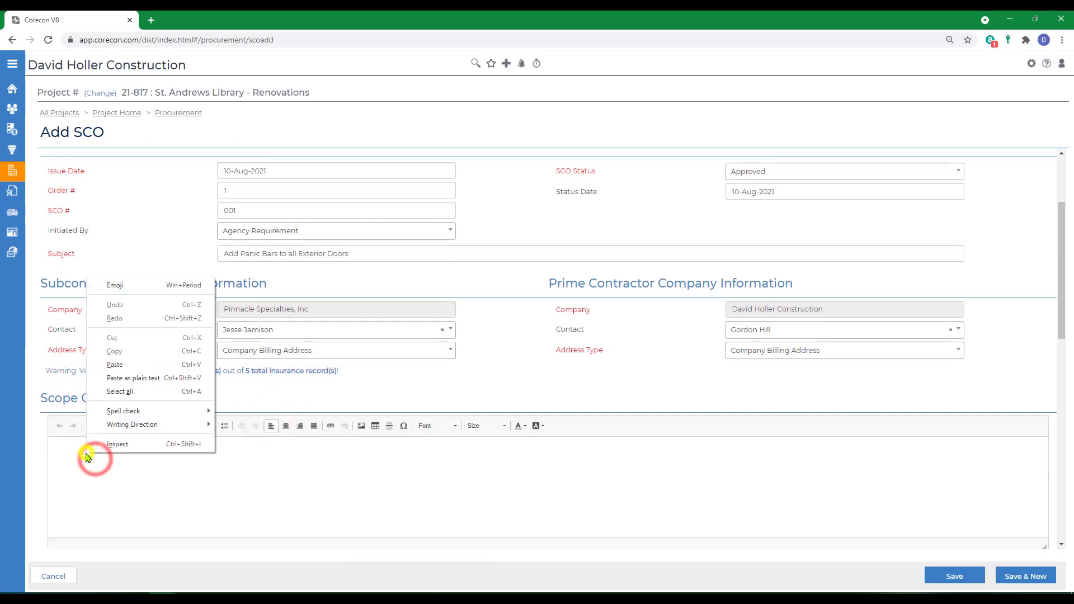
pyautogui.click(115, 364)
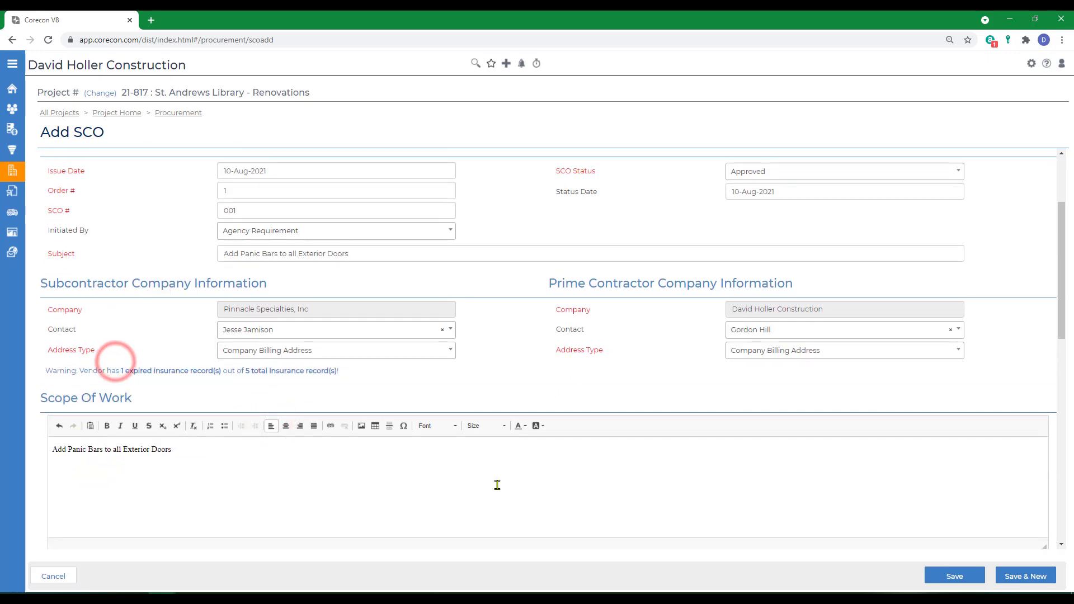
# Step: Mark the schedule impact as To Be Determined Later and set its days to 4
pyautogui.scroll(-5, 497, 484)
pyautogui.scroll(-2, 377, 540)
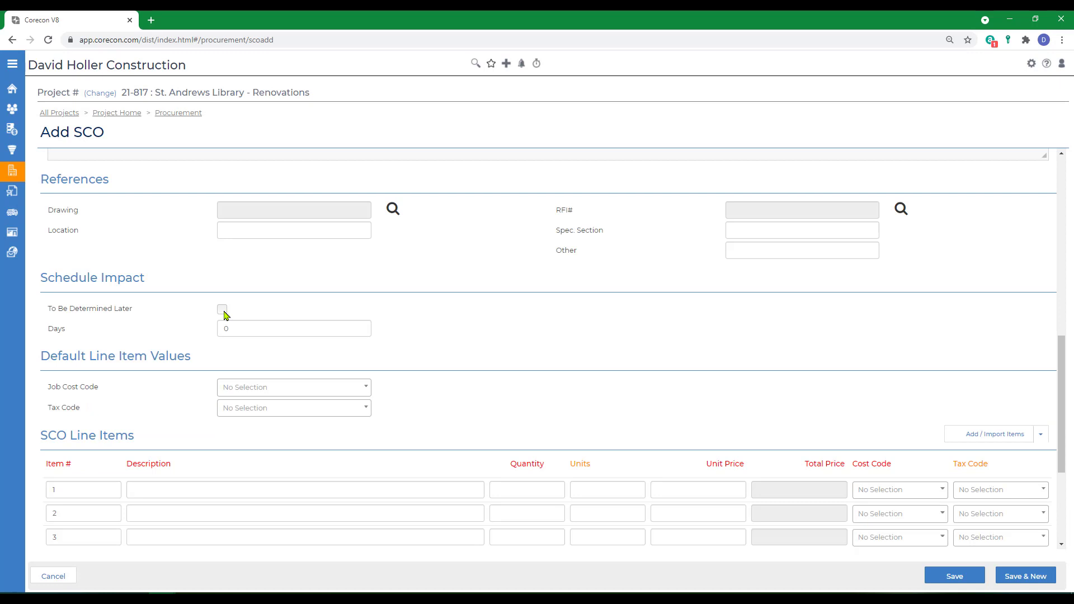
pyautogui.click(223, 310)
pyautogui.click(239, 328)
pyautogui.write('4')
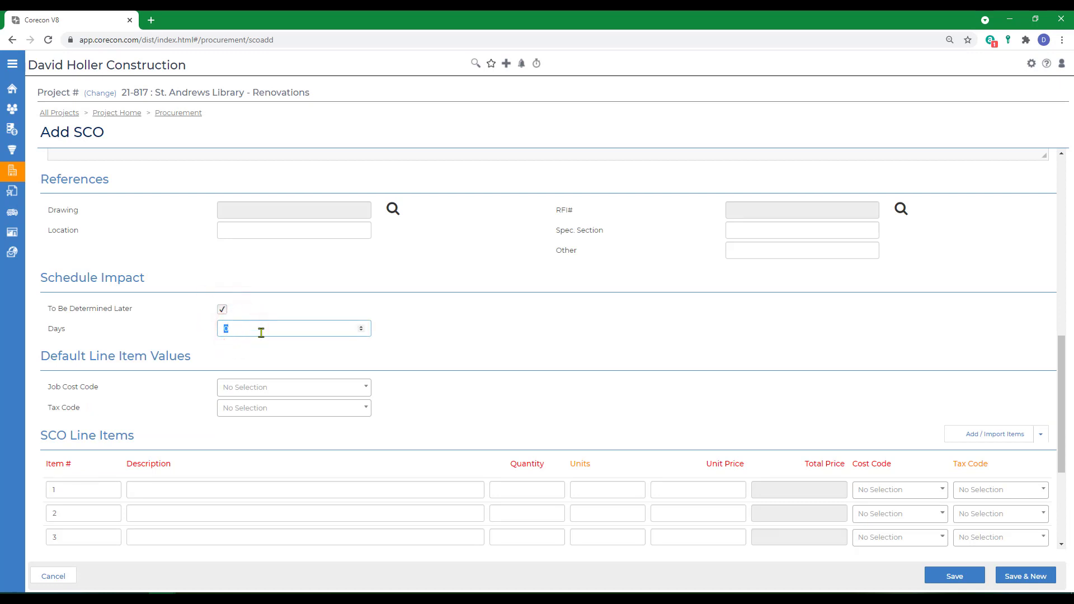
pyautogui.click(496, 402)
pyautogui.click(318, 489)
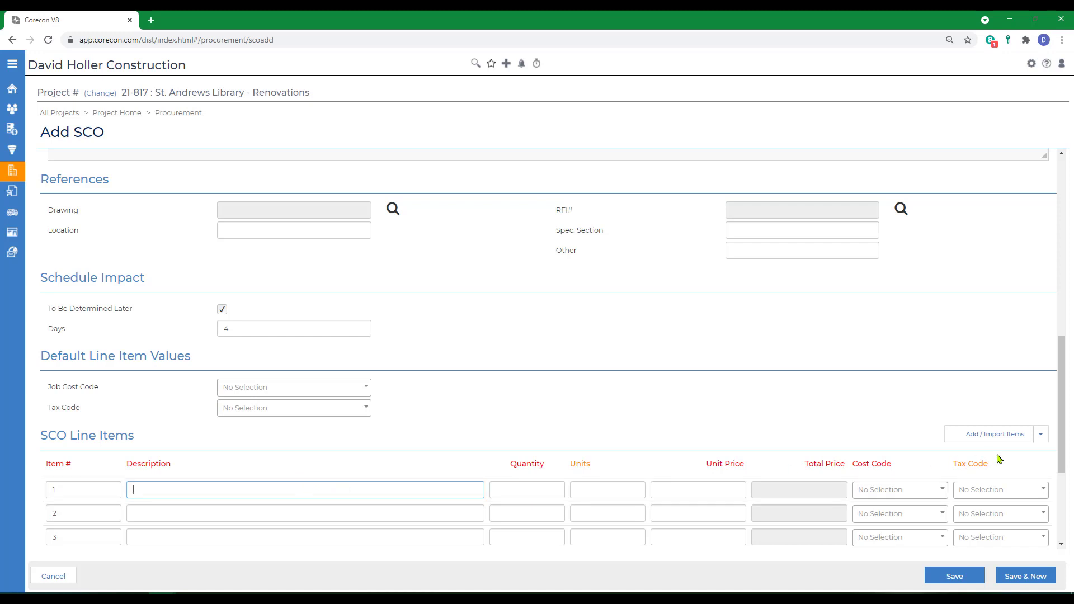
pyautogui.click(1040, 442)
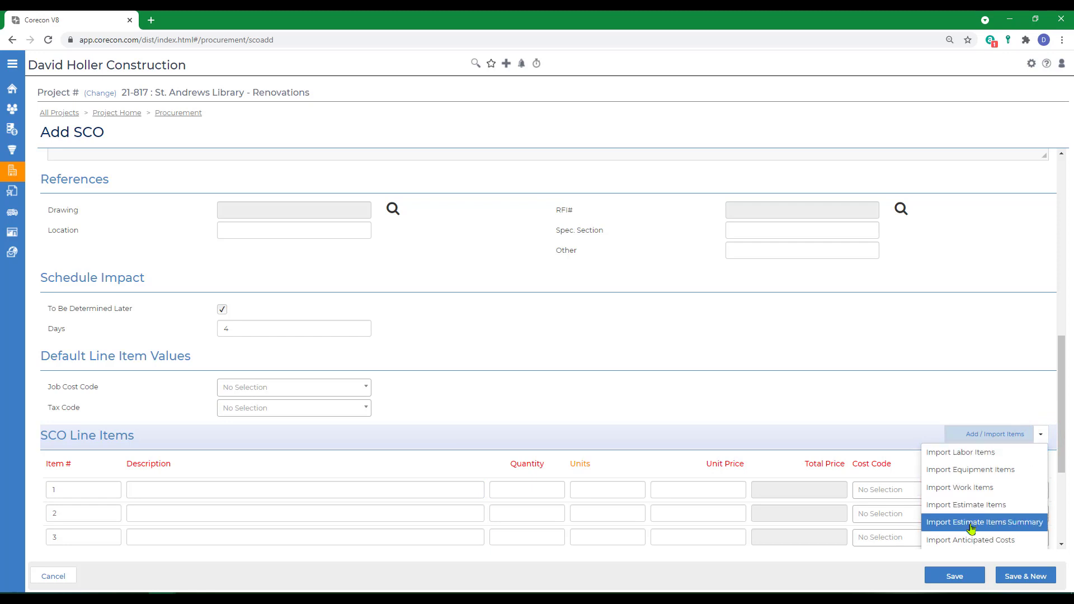
pyautogui.scroll(-2, 971, 528)
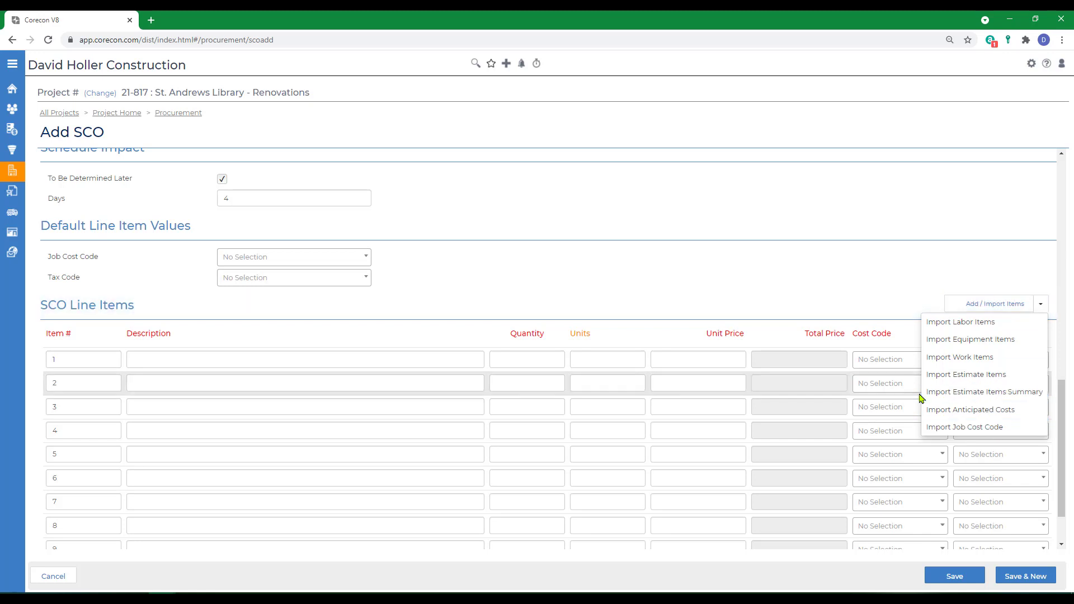
pyautogui.scroll(2, 917, 420)
# Step: Fill in line item 1 with the description "Panic Bars on Exterior Doors", quantity 4 and units EA
pyautogui.click(158, 484)
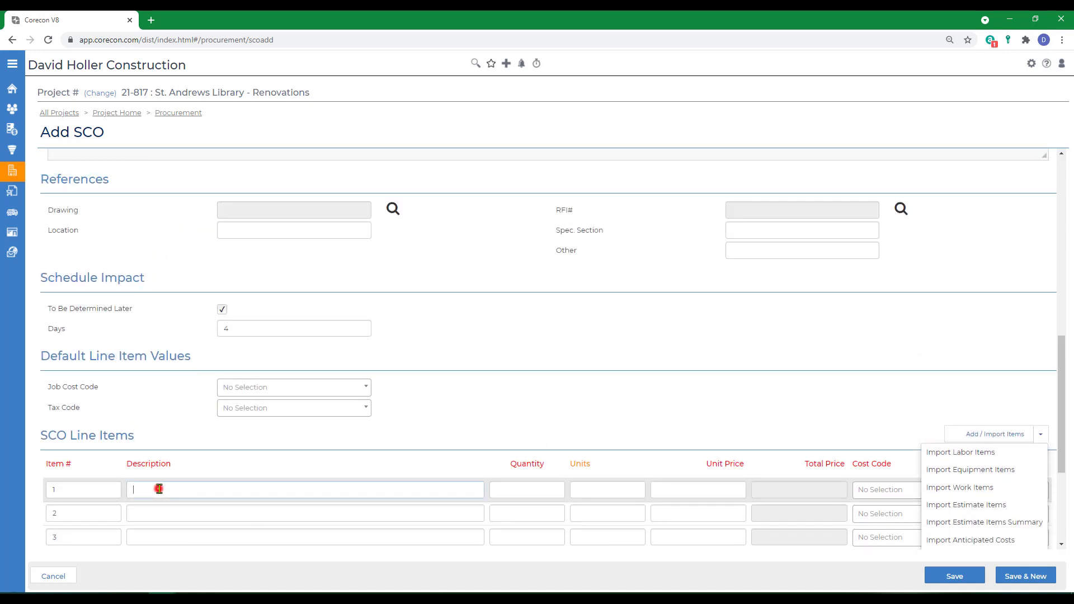
pyautogui.write('Panic Bars')
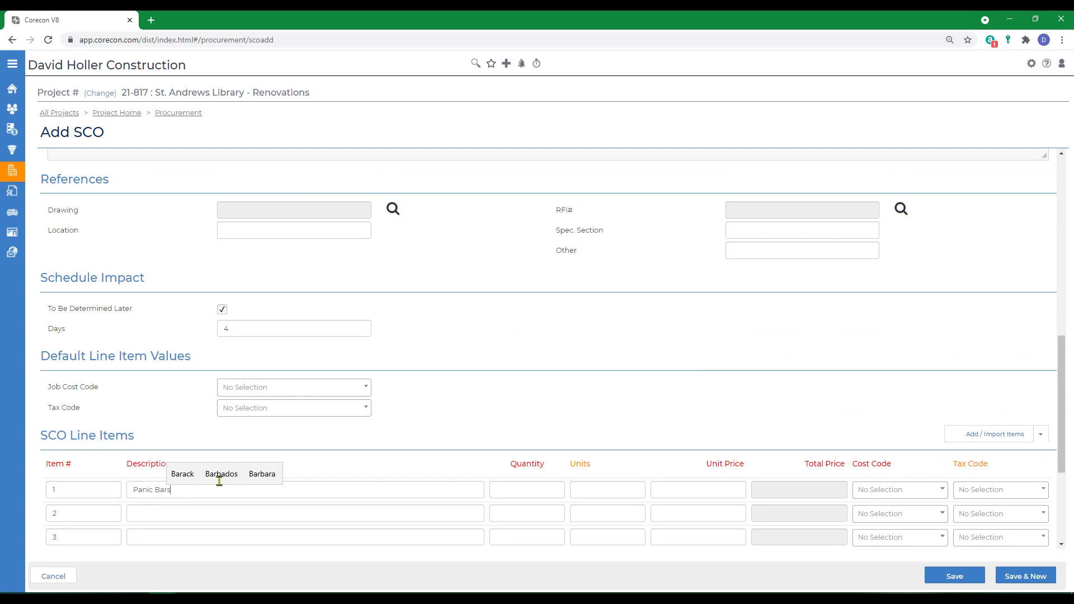
pyautogui.write(' on Exterior Doors')
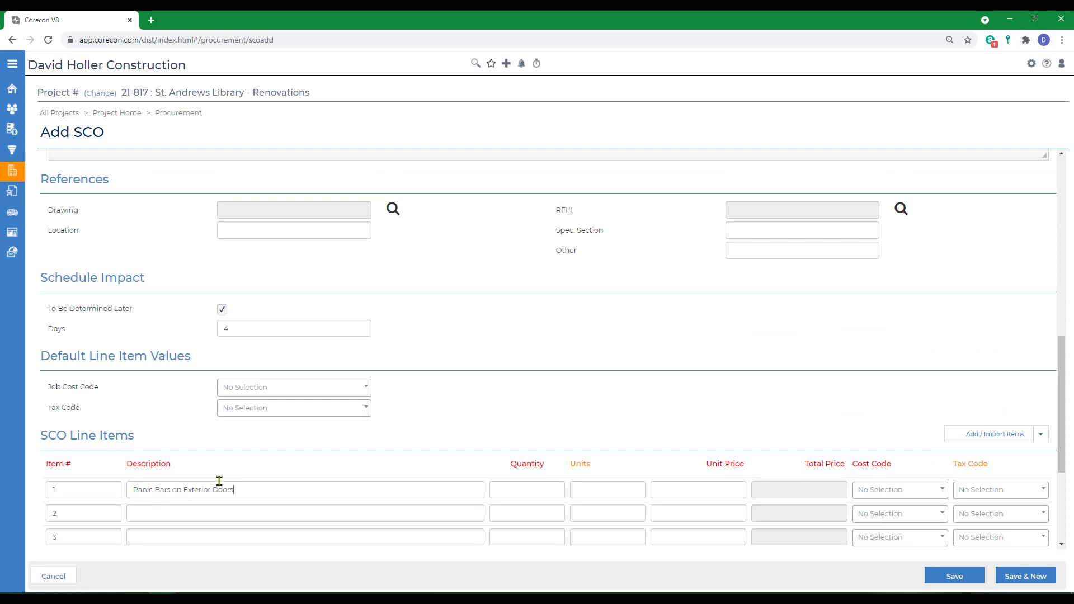
pyautogui.press('Tab')
pyautogui.write('4')
pyautogui.press('Tab')
pyautogui.write('EA')
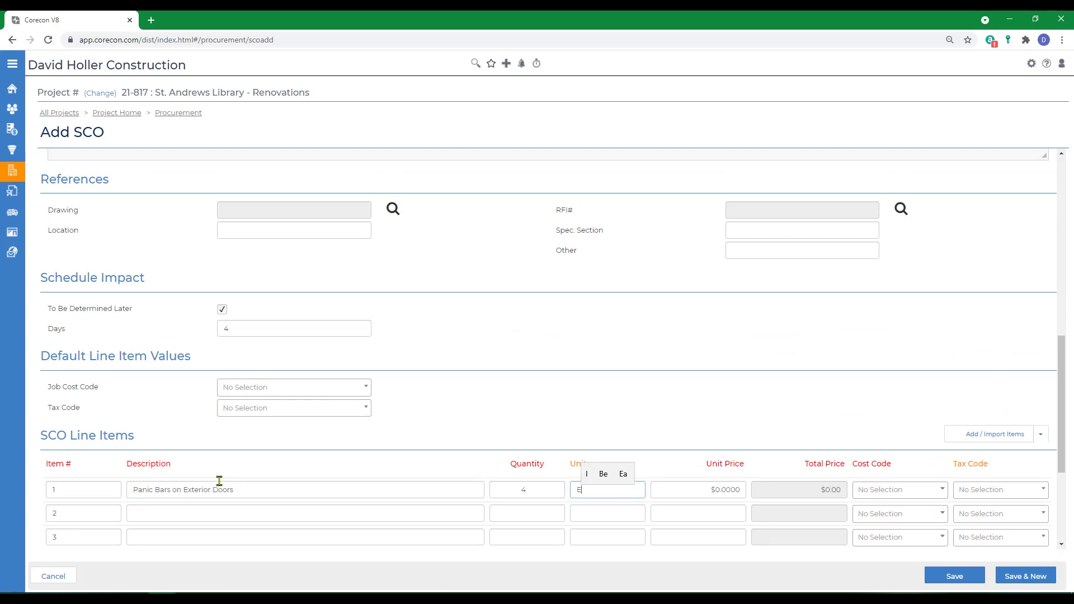
# Step: Set line item 1's unit price to 285.00 and assign the hardware cost code 08 71 00
pyautogui.press('Tab')
pyautogui.write('285.00')
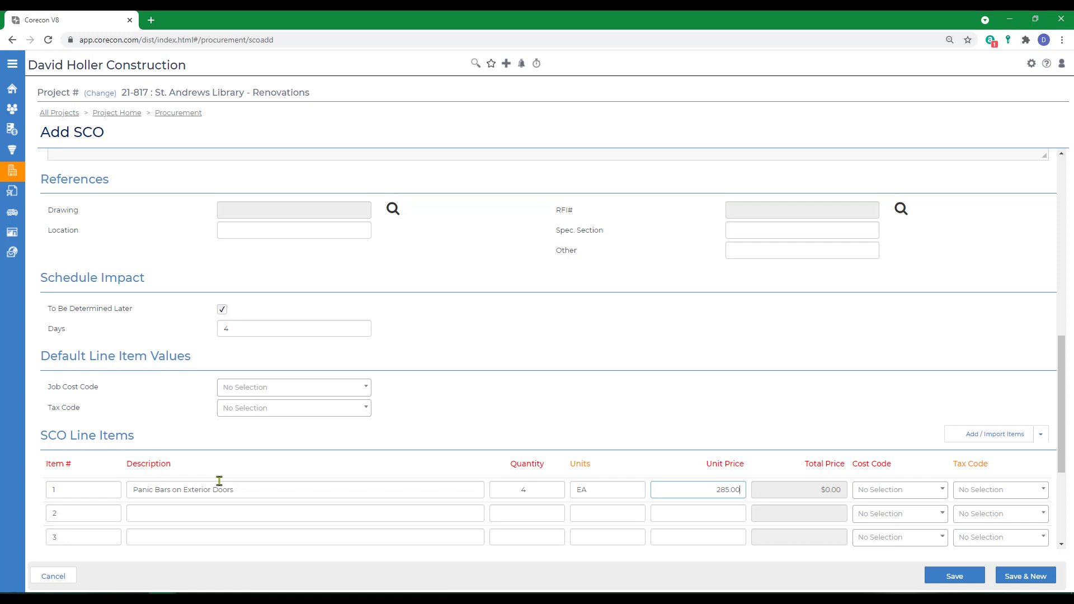
pyautogui.press('Tab')
pyautogui.click(894, 491)
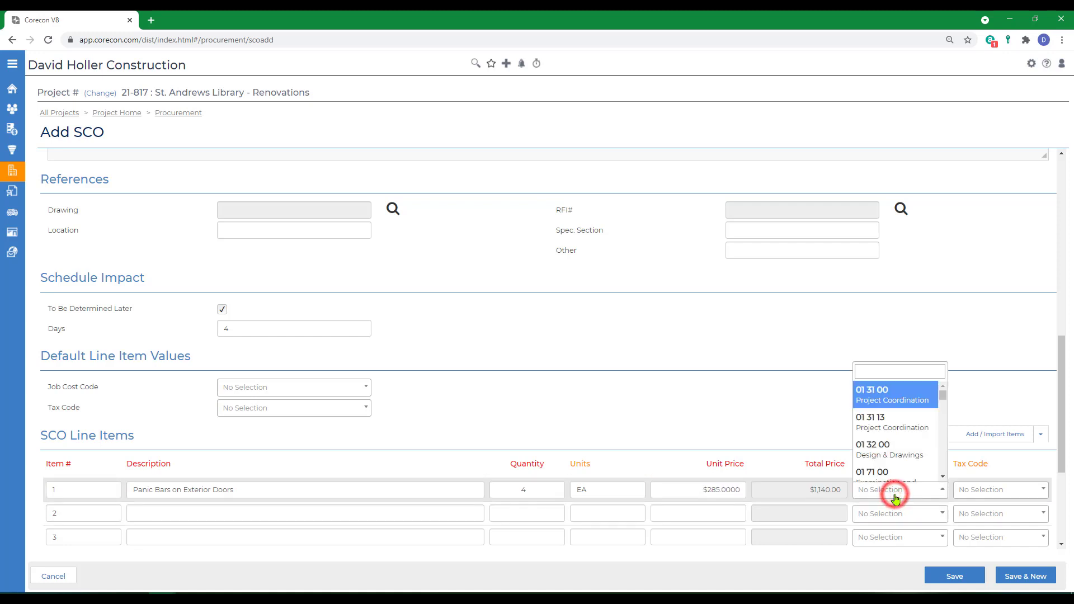
pyautogui.write('hard')
pyautogui.press('Return')
# Step: Fill in line item 2 with the description "Commerical Door Closers", quantity 4 and units Ea
pyautogui.scroll(-4, 196, 316)
pyautogui.click(197, 316)
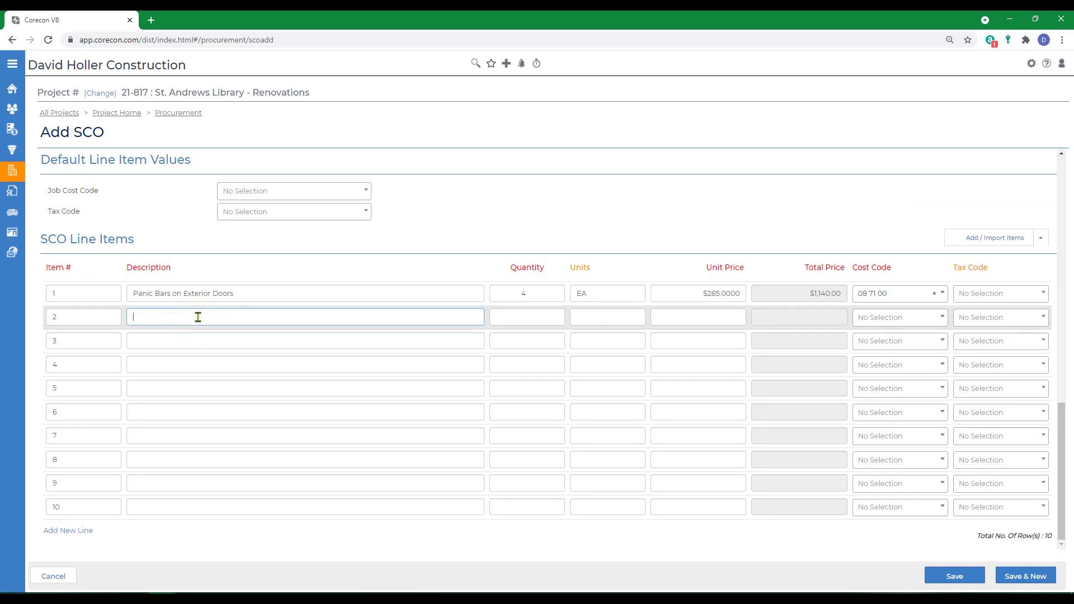
pyautogui.write('Commerical Door Closers')
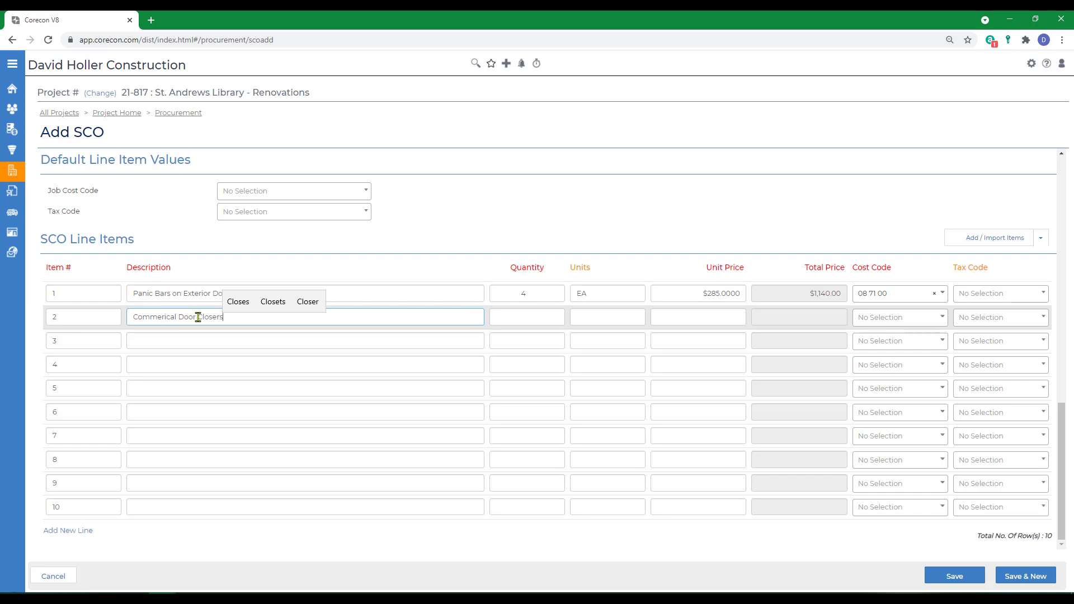
pyautogui.press('Tab')
pyautogui.write('4')
pyautogui.press('Tab')
pyautogui.write('Ea')
pyautogui.press('Tab')
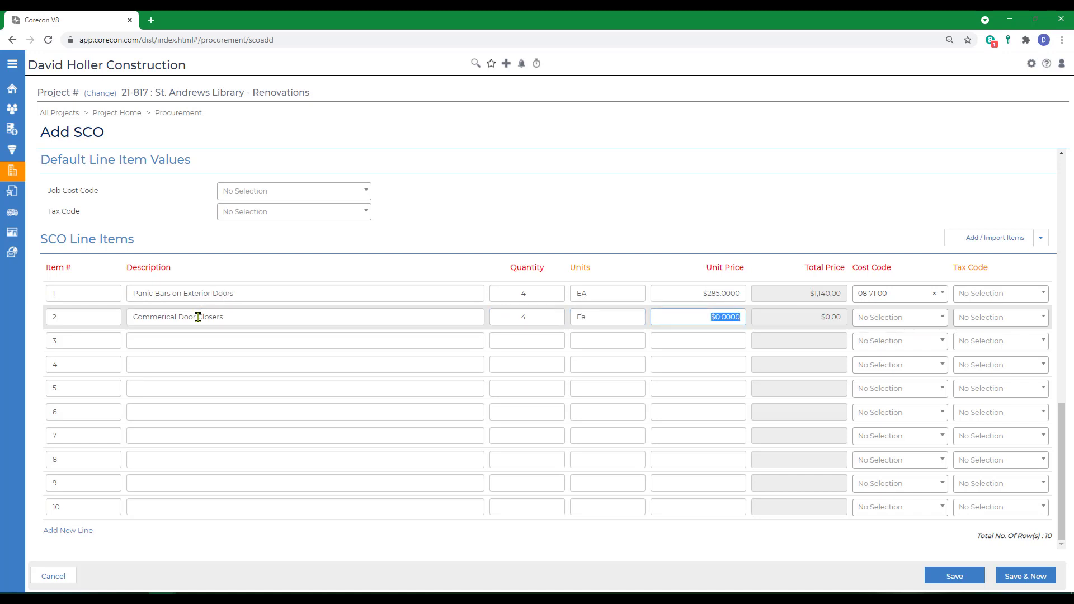
# Step: Set line item 2's unit price to 198.00 and assign the cost code 08 71 00
pyautogui.write('198.0')
pyautogui.press('Tab')
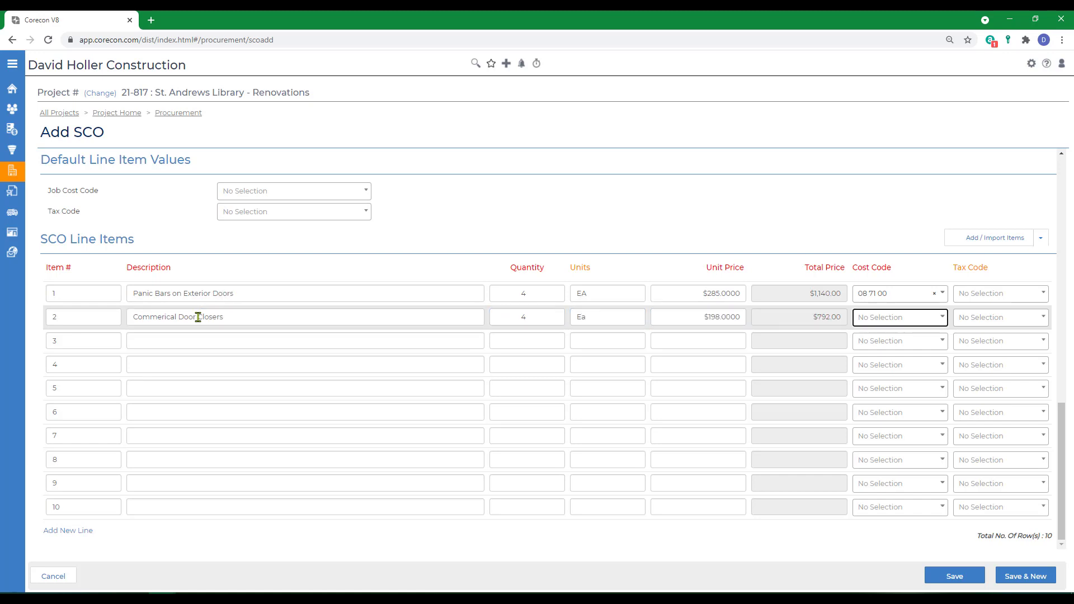
pyautogui.click(868, 316)
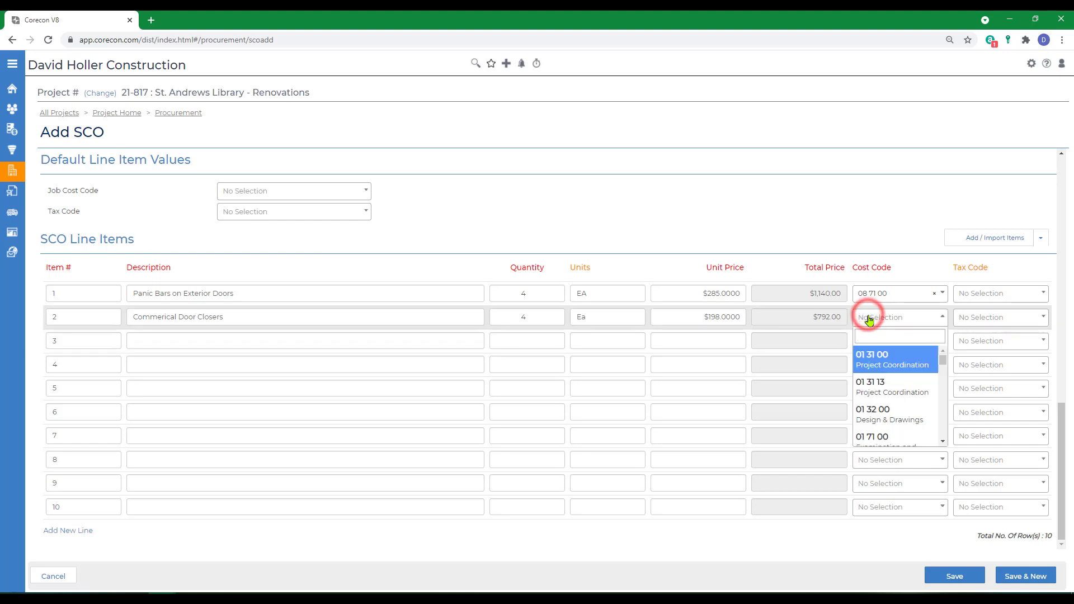
pyautogui.write('08 71')
pyautogui.press('Return')
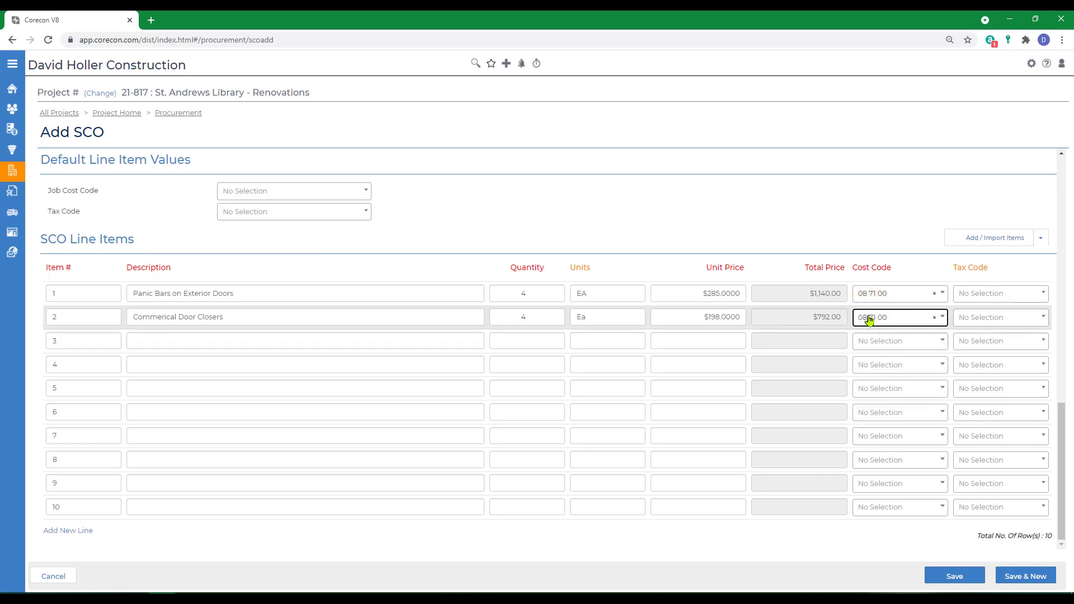
# Step: Save the change order and open SCO 001 from the project's list of subcontract change orders
pyautogui.click(1024, 575)
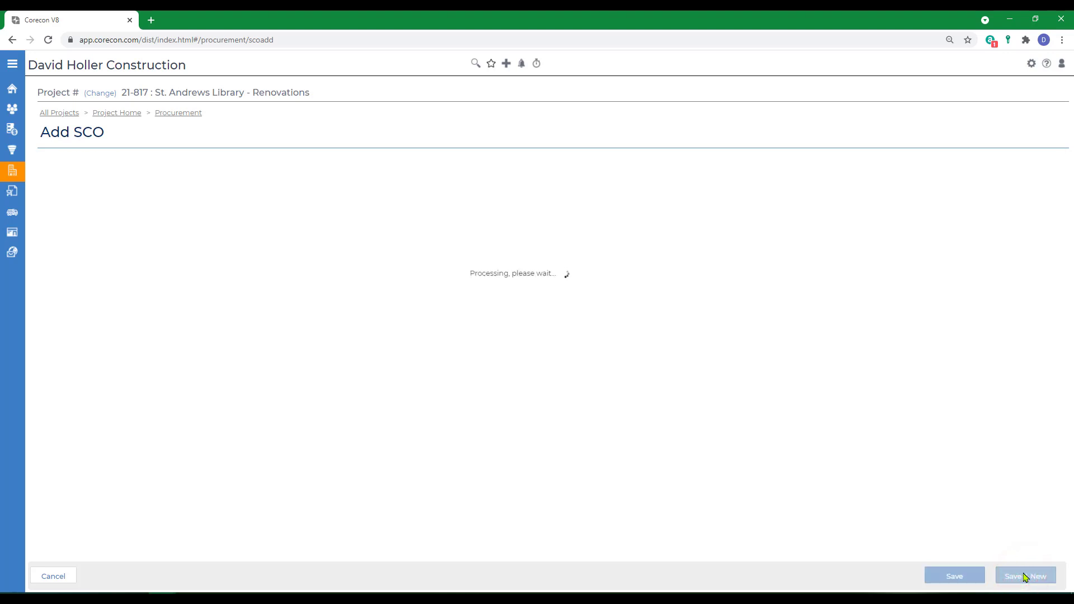
pyautogui.click(169, 112)
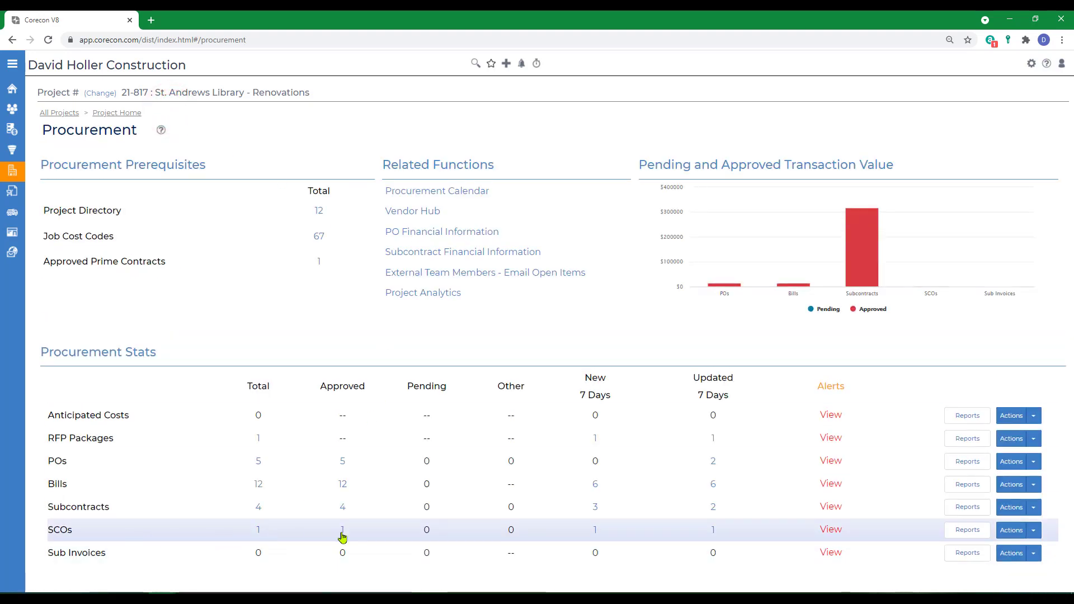
pyautogui.click(259, 531)
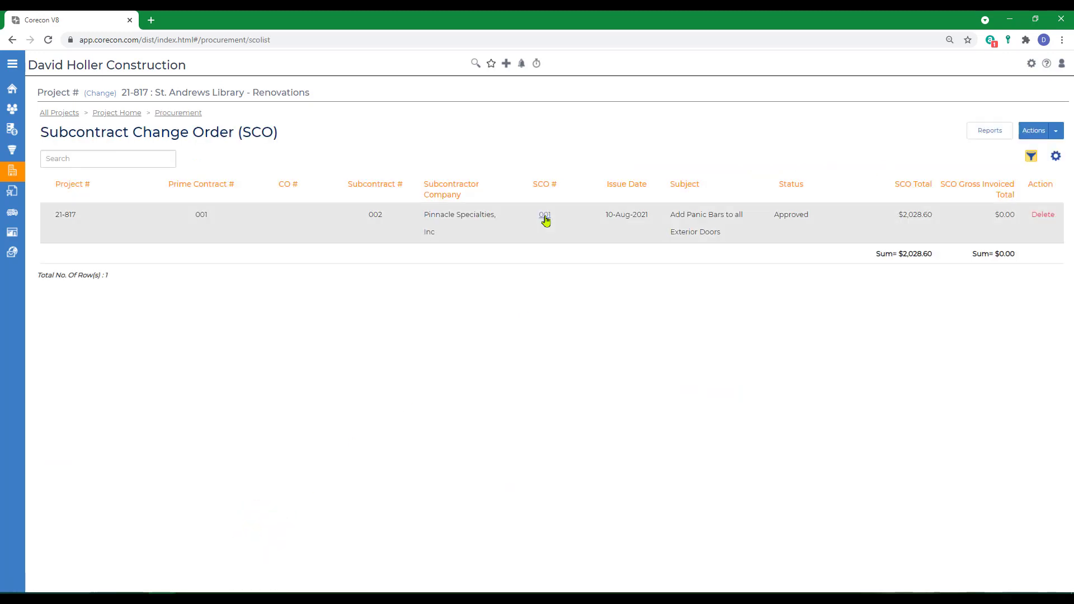
pyautogui.click(545, 216)
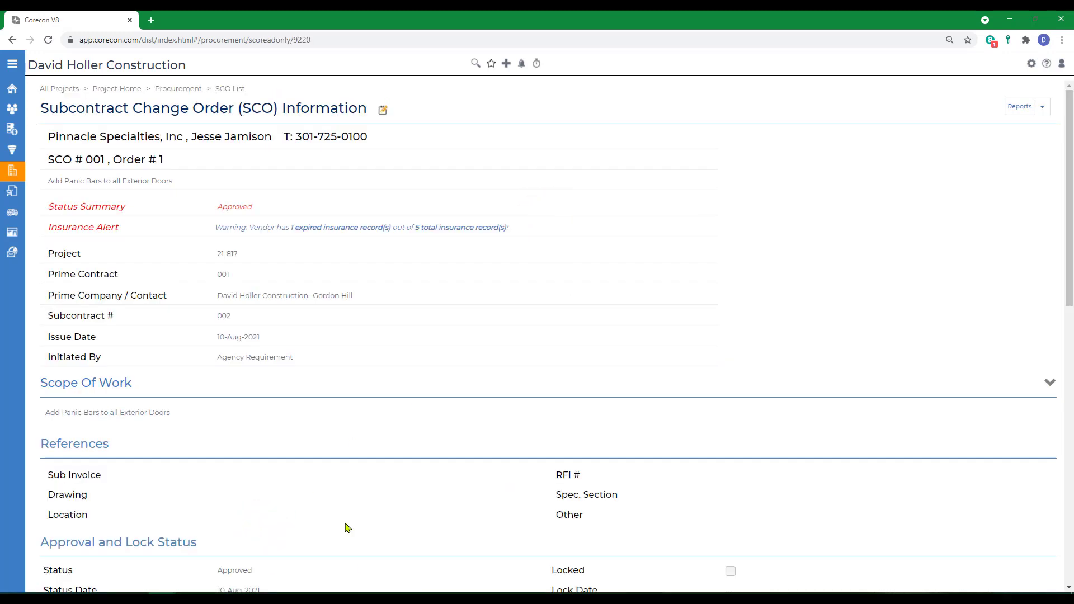
# Step: Generate the SCO Details report for SCO 001 with the Default template as PDF (Adobe Acrobat)
pyautogui.click(1044, 112)
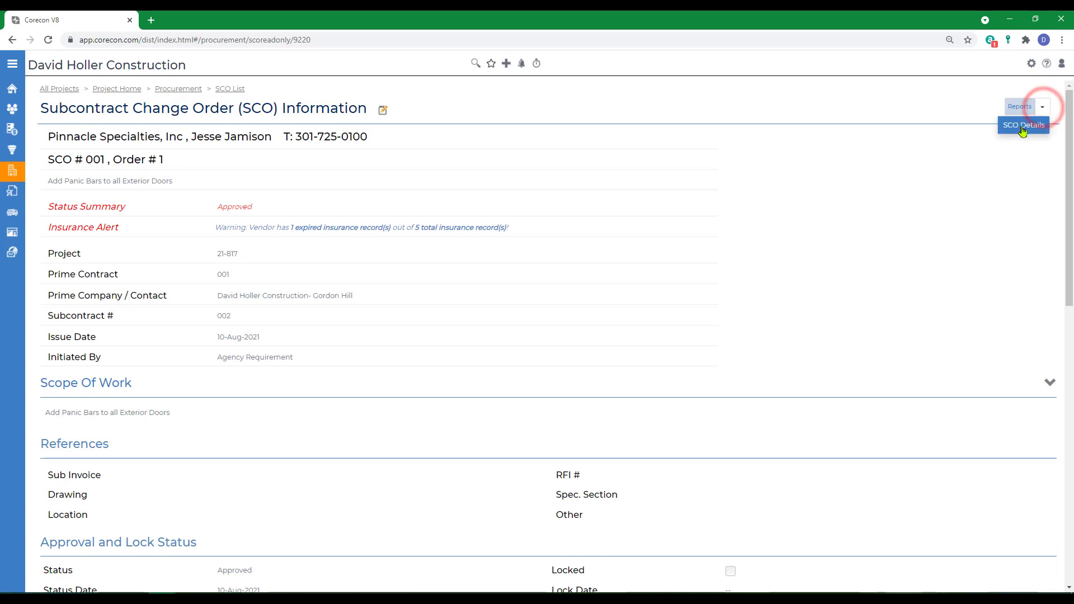
pyautogui.click(1021, 126)
pyautogui.click(537, 140)
pyautogui.click(537, 141)
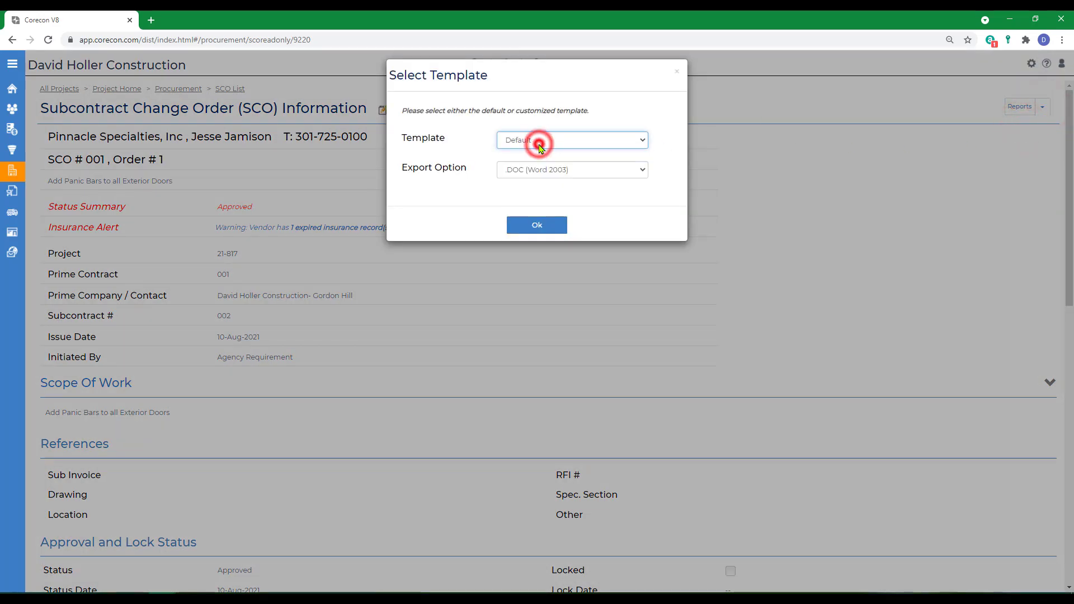
pyautogui.click(535, 168)
pyautogui.click(528, 213)
pyautogui.click(535, 169)
pyautogui.click(515, 203)
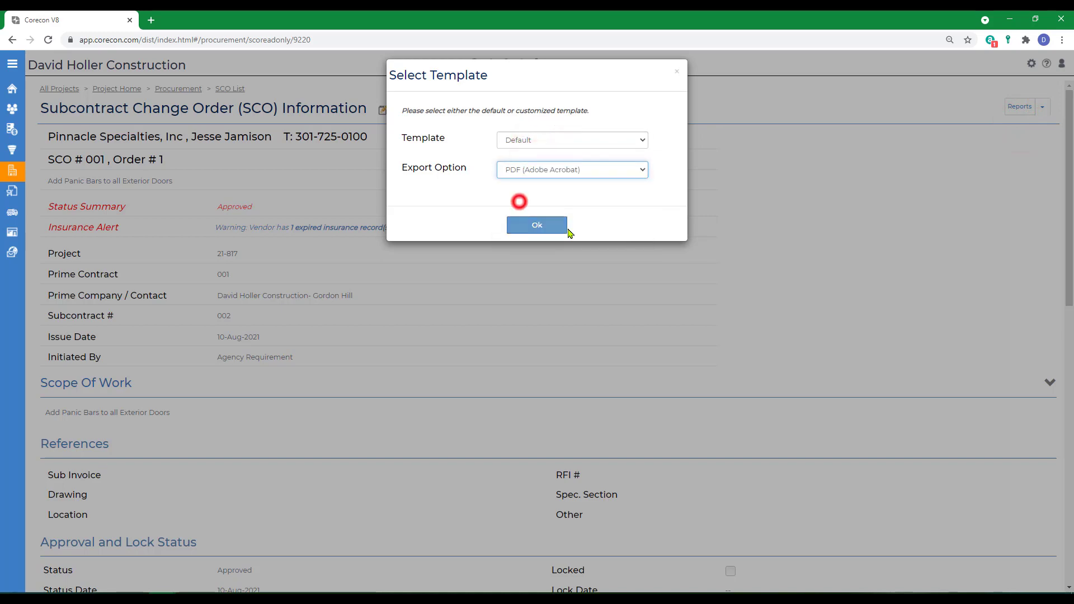
pyautogui.click(539, 223)
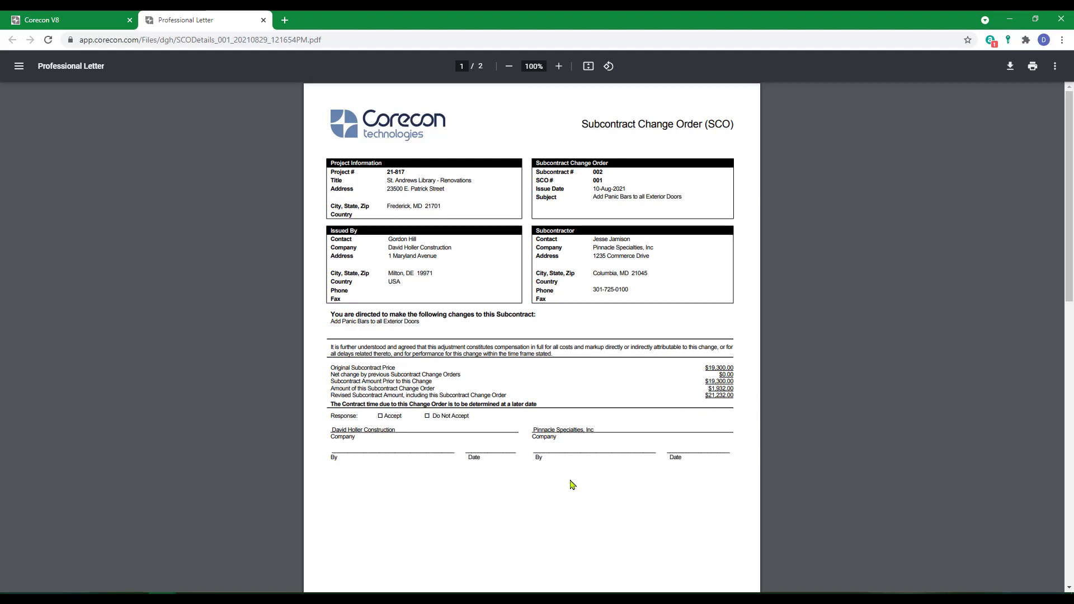
# Step: Review both pages of the SCO report, close it, and check the other export options without exporting again
pyautogui.scroll(-10, 572, 485)
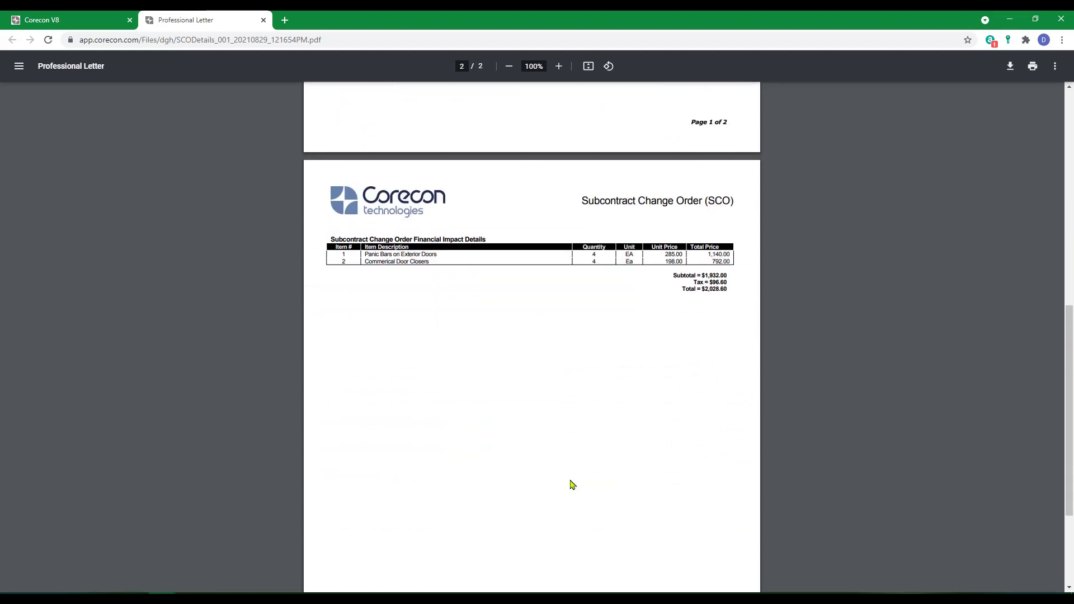
pyautogui.scroll(-3, 568, 484)
pyautogui.scroll(15, 552, 437)
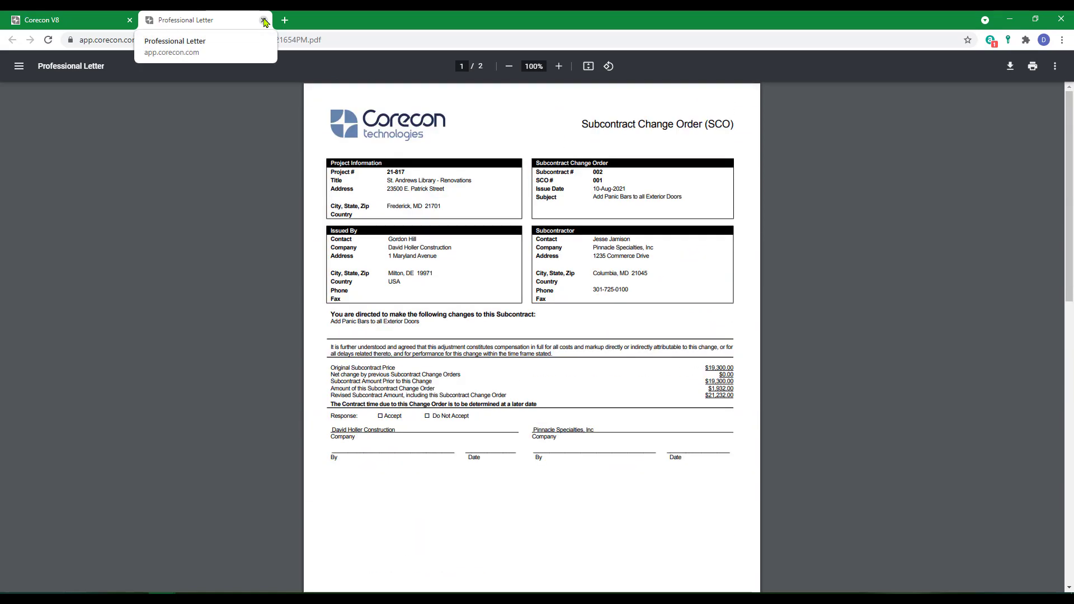
pyautogui.click(264, 19)
pyautogui.click(593, 170)
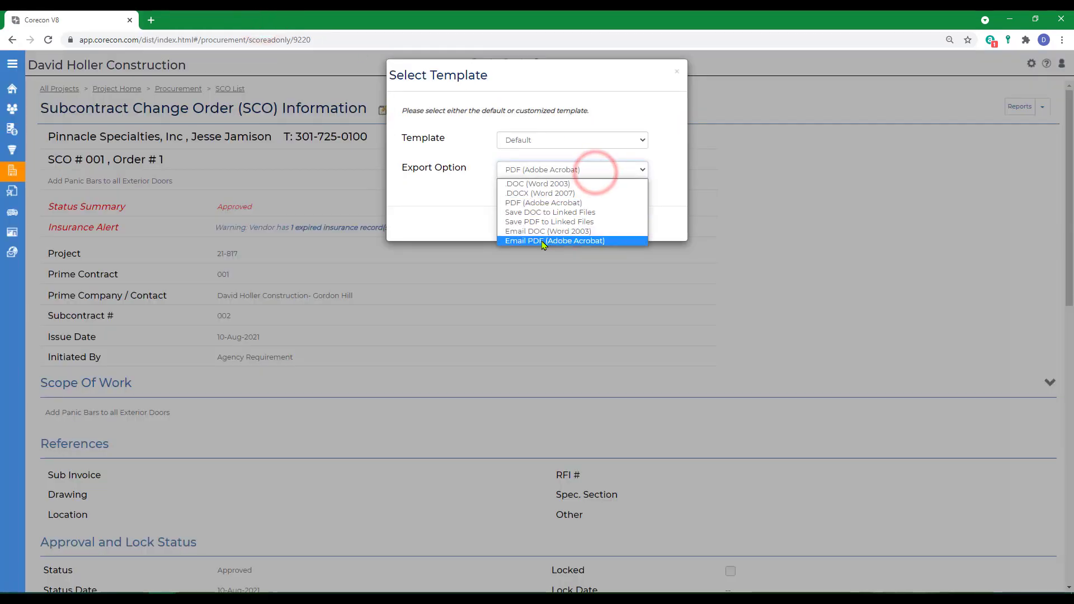
pyautogui.click(676, 71)
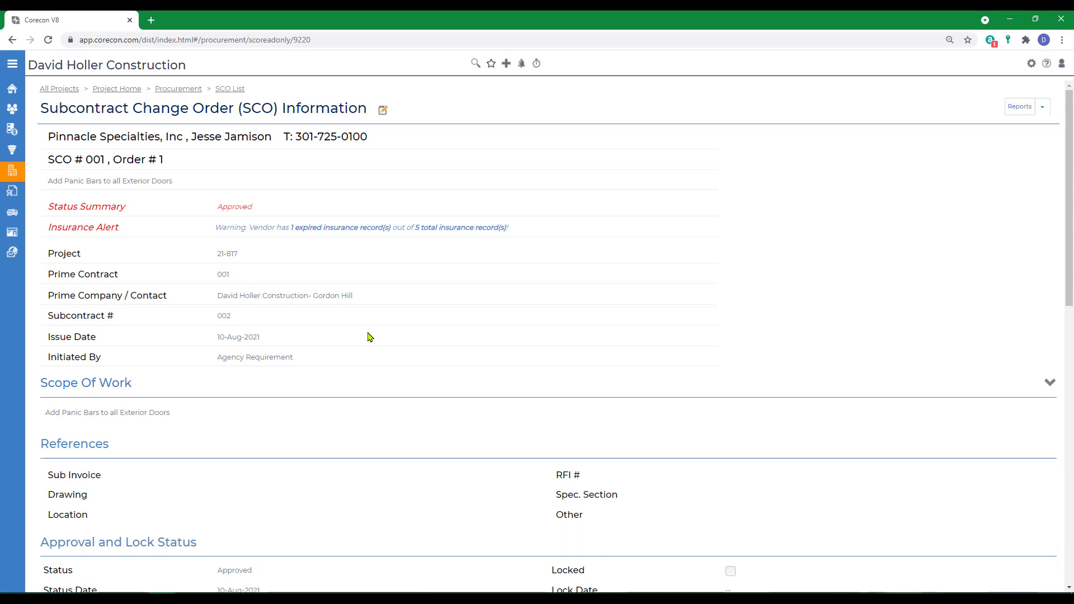
# Step: Open CPR 001 from the project's contract administration records and examine its impacted companies and proposed items
pyautogui.moveTo(12, 179)
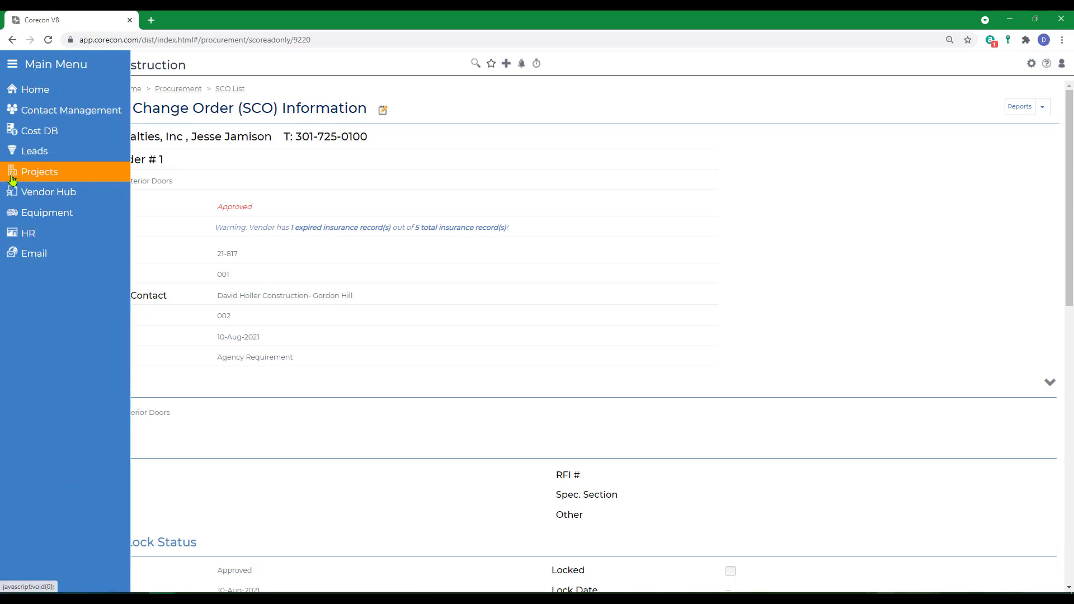
pyautogui.click(12, 179)
pyautogui.click(438, 451)
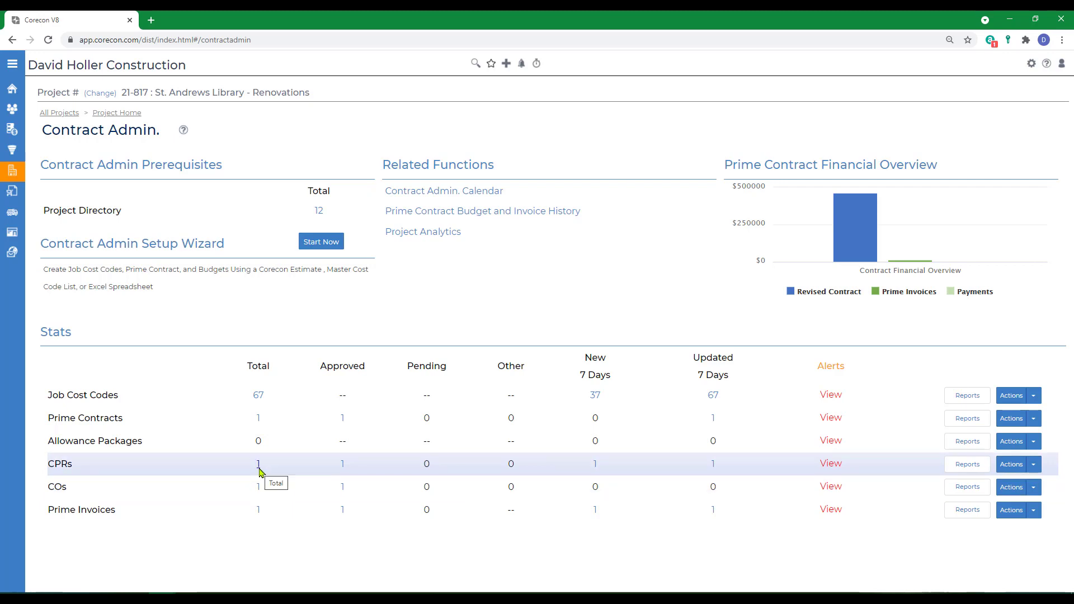
pyautogui.click(258, 466)
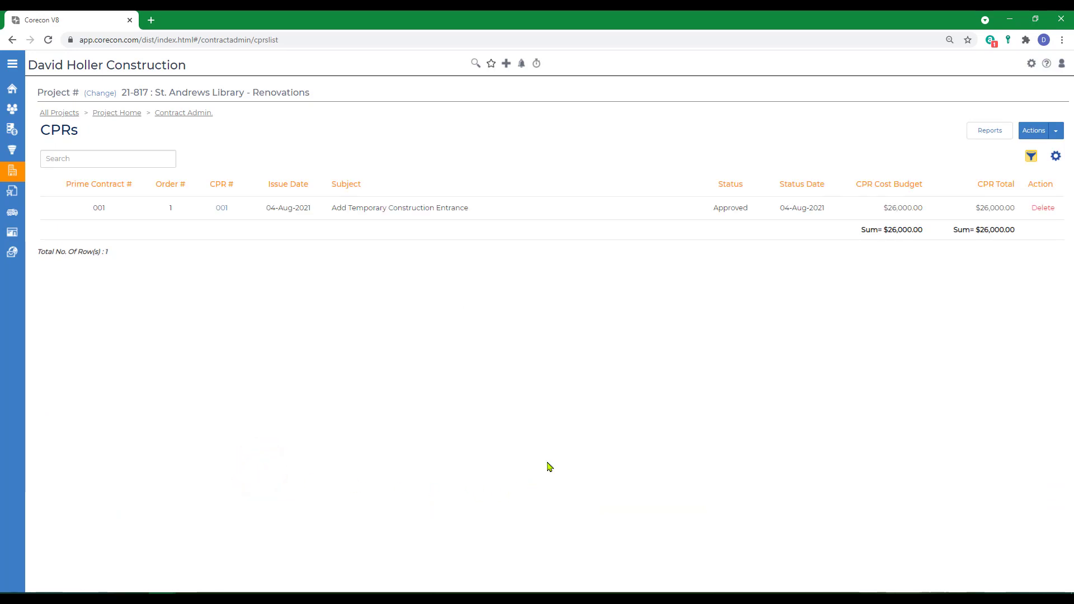
pyautogui.click(221, 208)
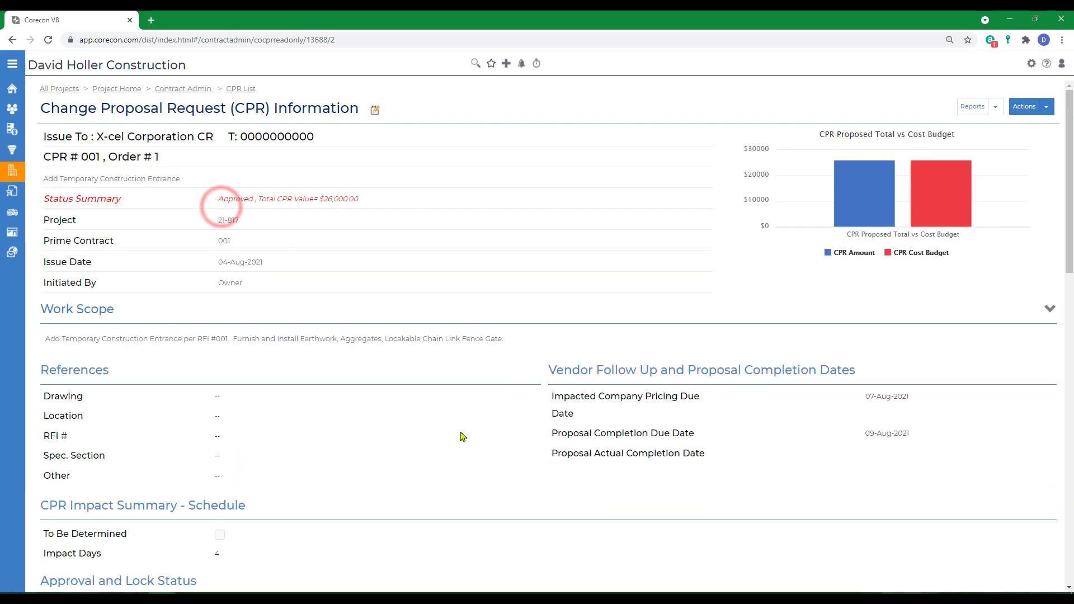
pyautogui.scroll(-5, 462, 436)
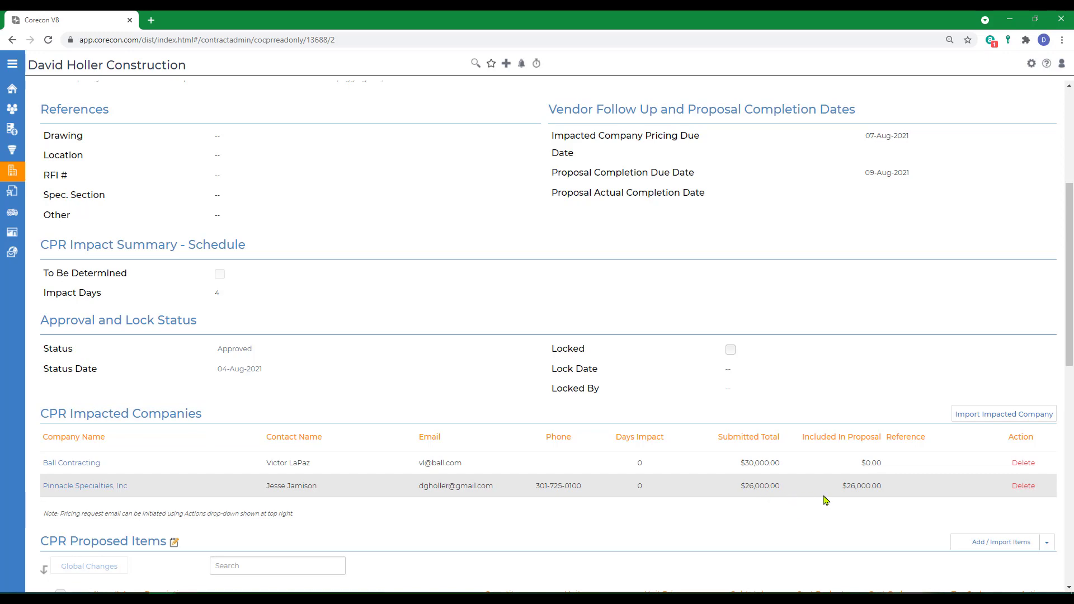
pyautogui.scroll(-5, 765, 504)
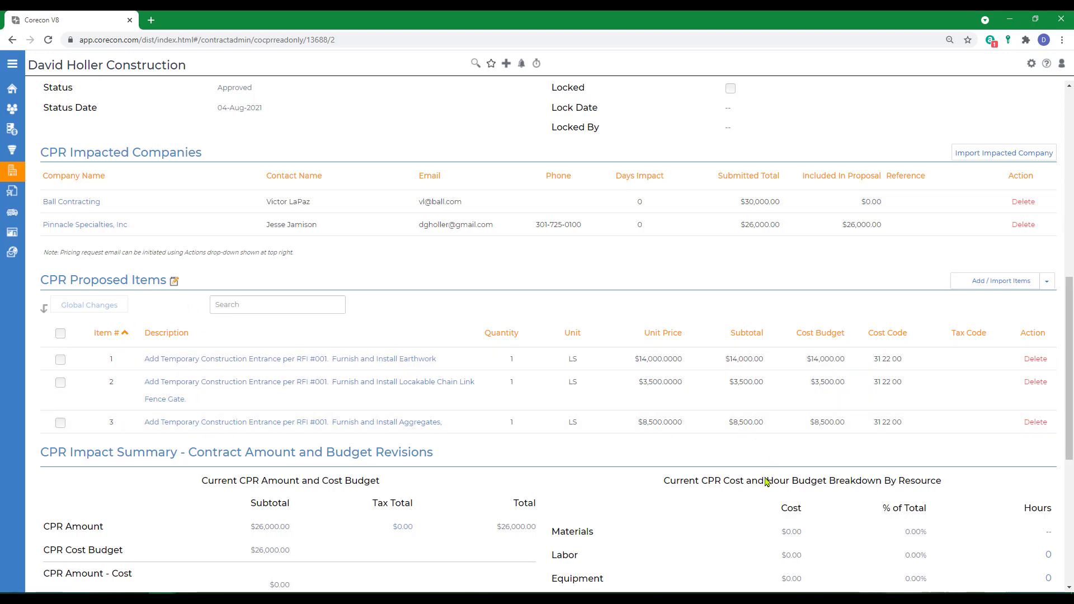
pyautogui.scroll(13, 168, 196)
# Step: Open change order CO 001 from the contract administration records and examine its items and cost budget
pyautogui.click(236, 91)
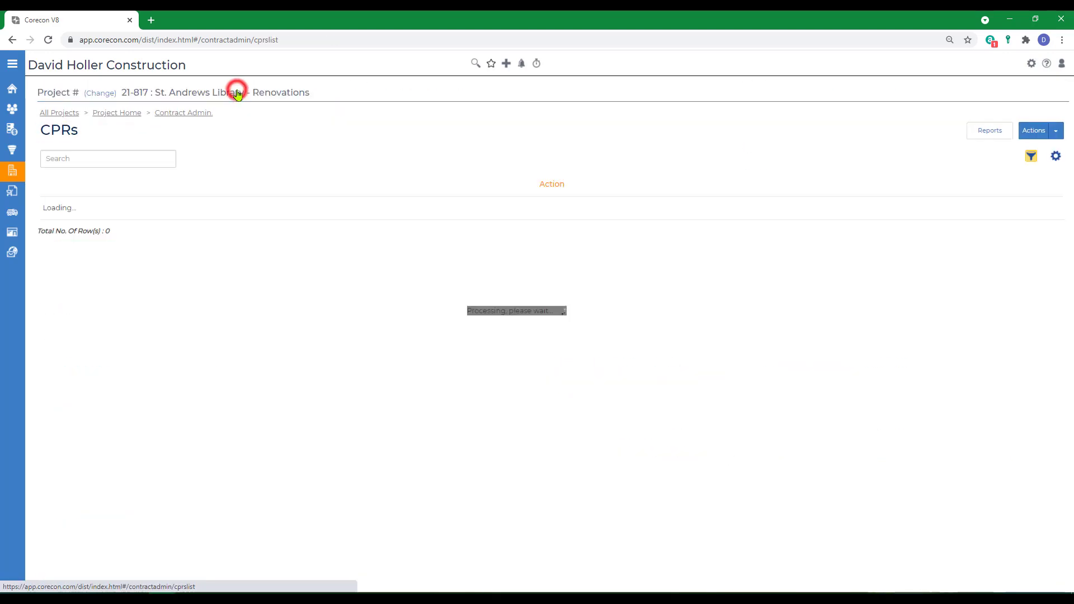
pyautogui.click(179, 115)
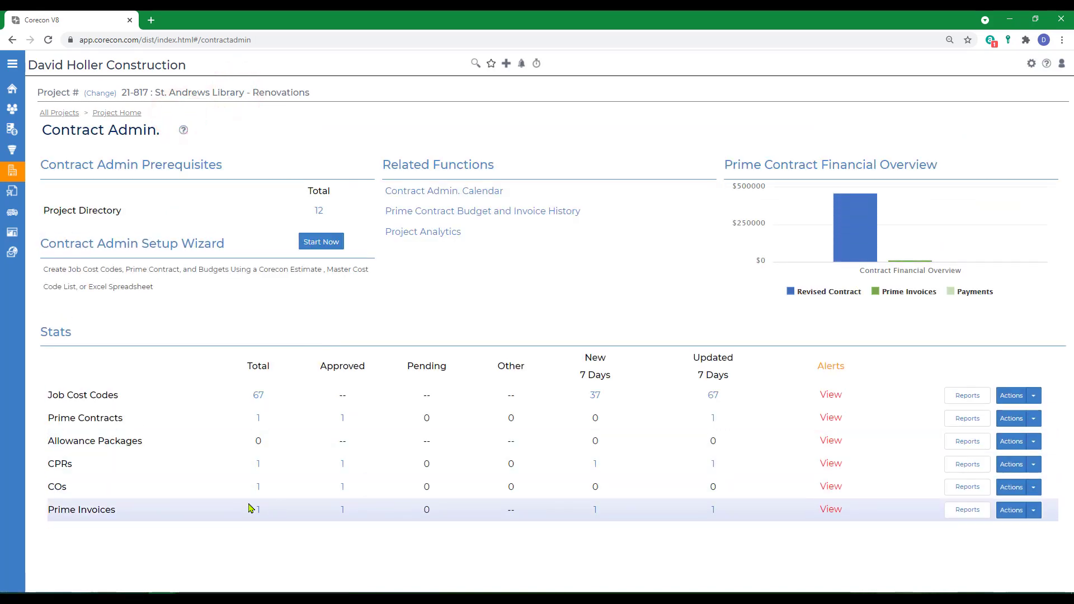
pyautogui.click(258, 486)
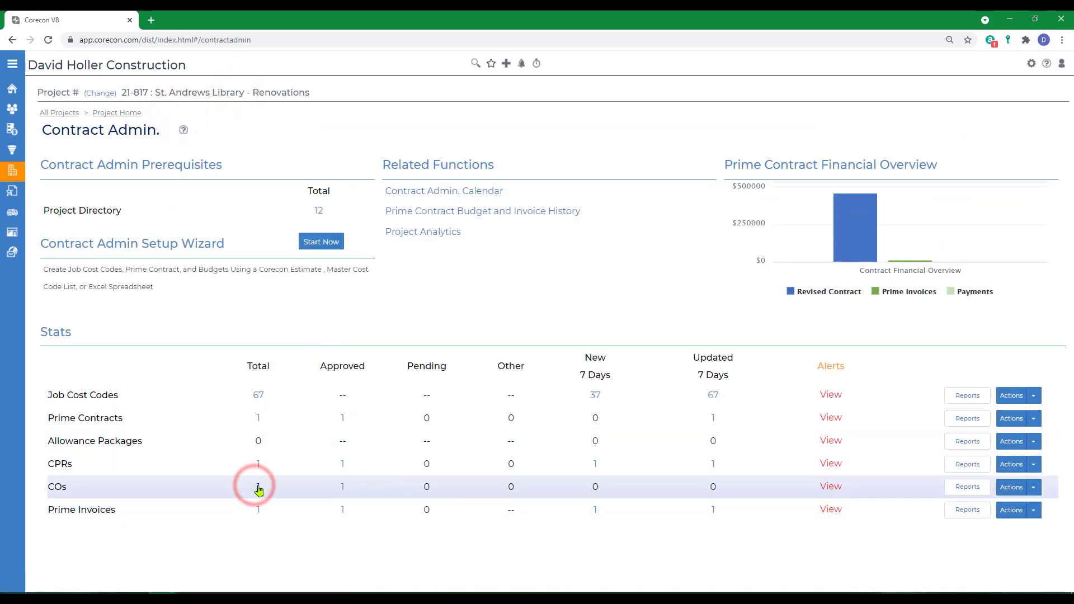
pyautogui.click(196, 208)
pyautogui.scroll(-6, 196, 208)
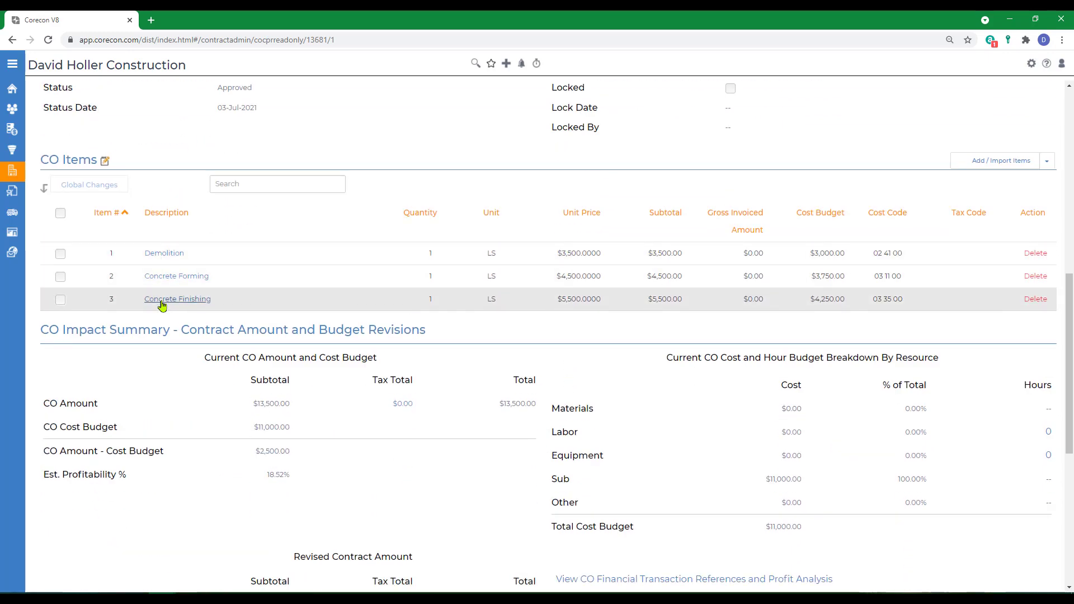
pyautogui.scroll(6, 425, 347)
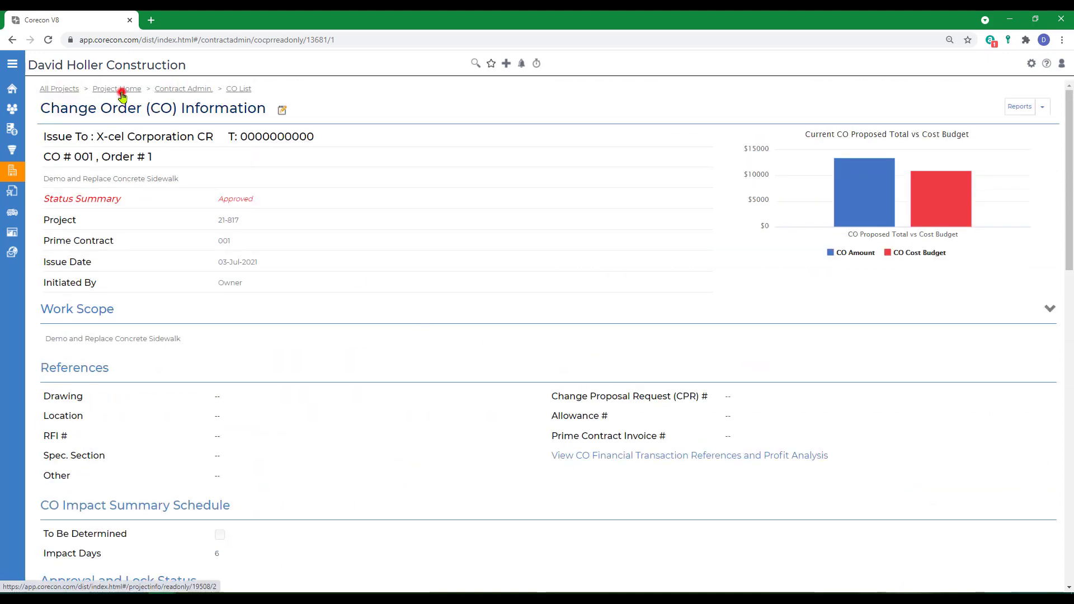
# Step: Return to the project's procurement area and start adding an SCO from a CPR
pyautogui.click(120, 91)
pyautogui.click(404, 488)
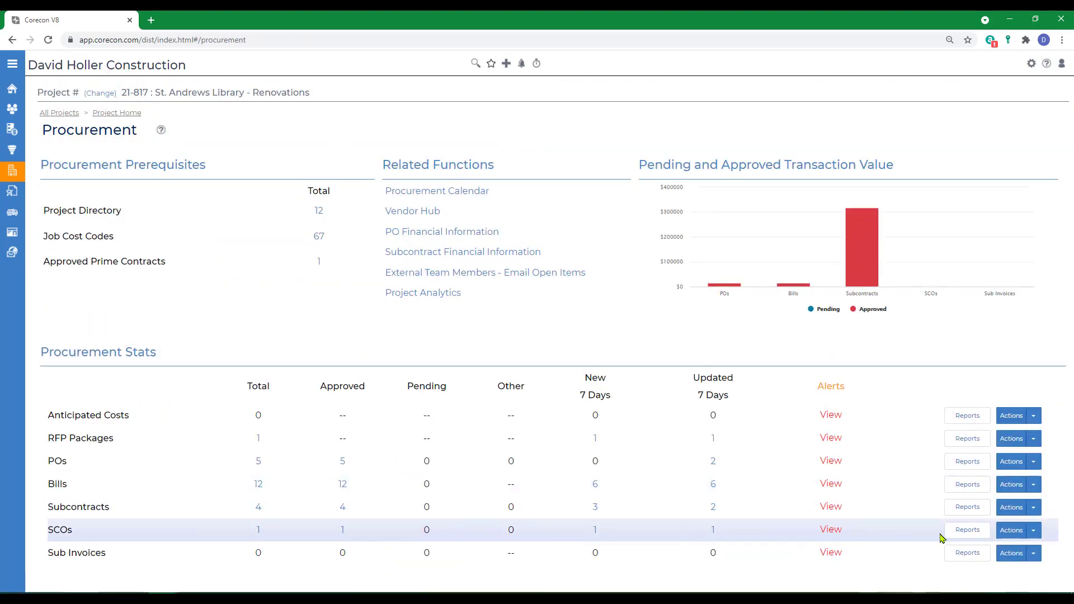
pyautogui.click(1034, 530)
pyautogui.scroll(-1, 1040, 536)
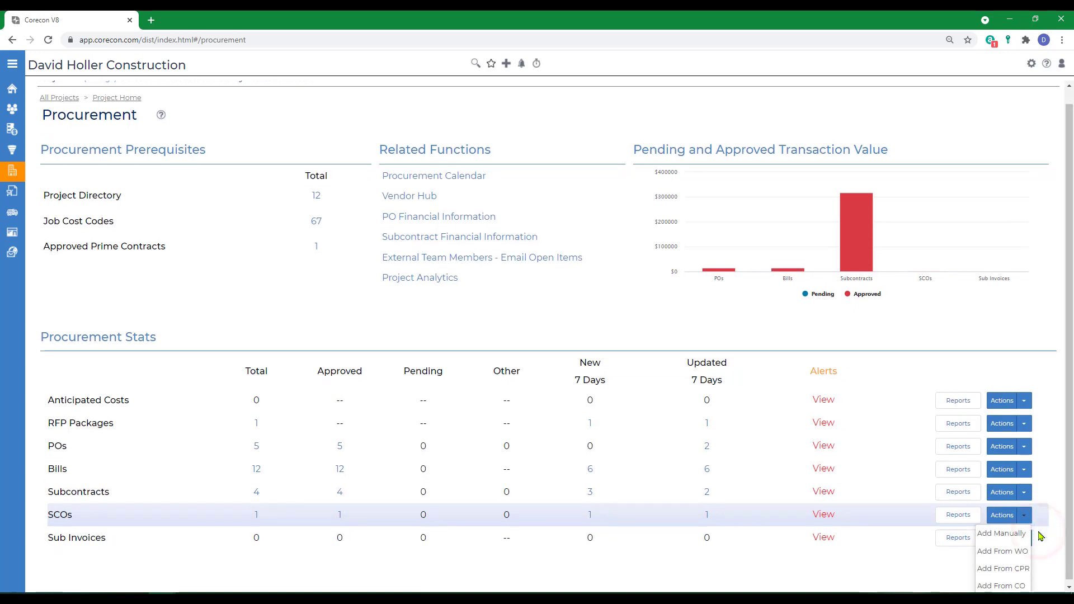
pyautogui.click(988, 570)
# Step: Choose Pinnacle Specialties, Inc as the subcontractor company, include CPR 001, and continue to the wizard's second step
pyautogui.click(261, 201)
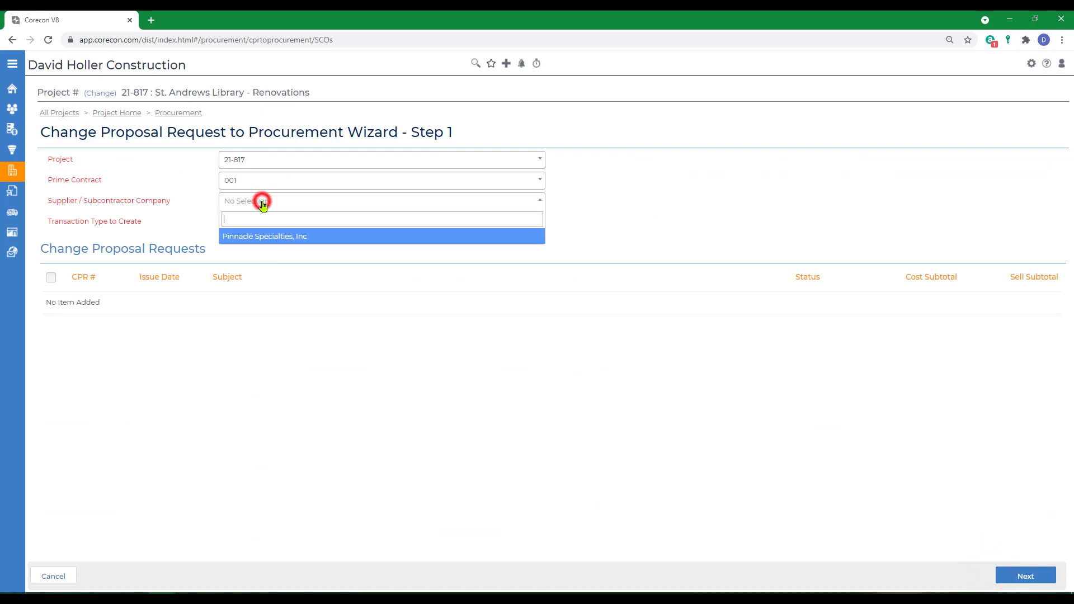
pyautogui.click(243, 237)
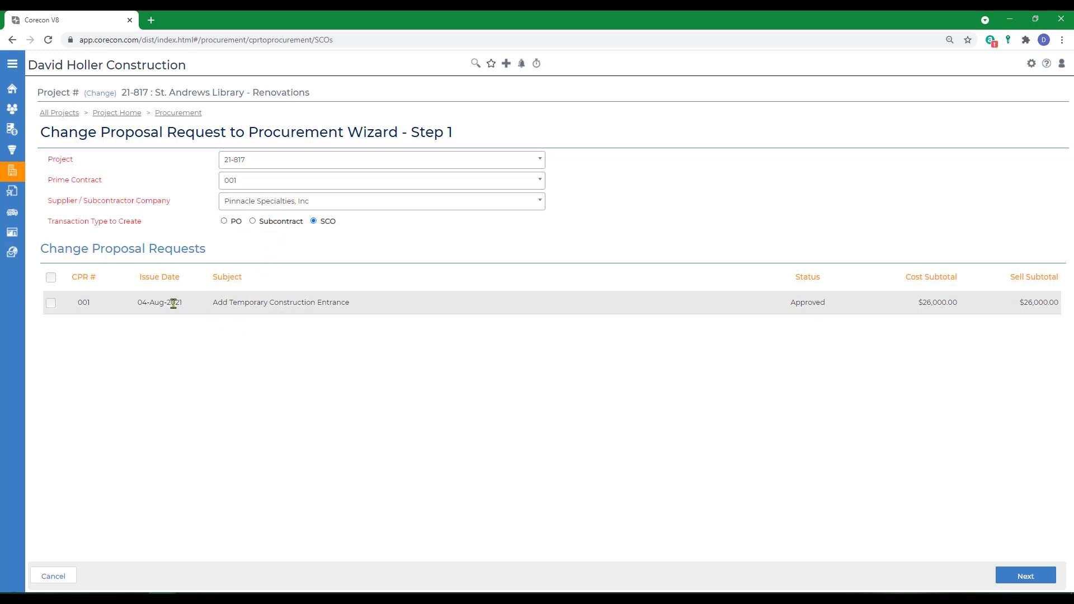
pyautogui.click(51, 305)
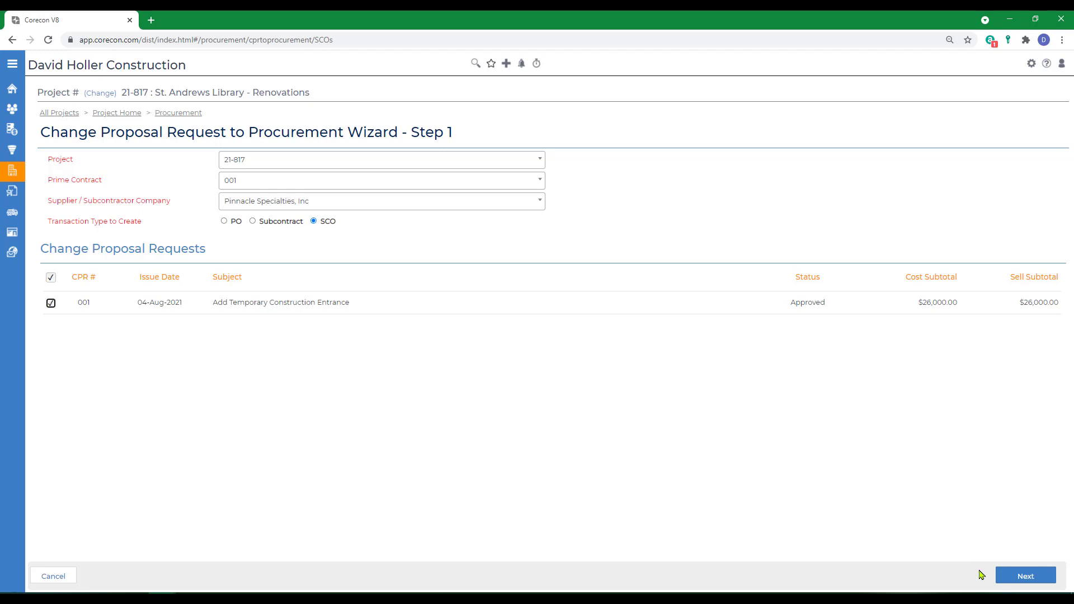
pyautogui.click(1024, 577)
# Step: Assign the new SCO to subcontract 003, Earth Work & Utilities
pyautogui.click(271, 258)
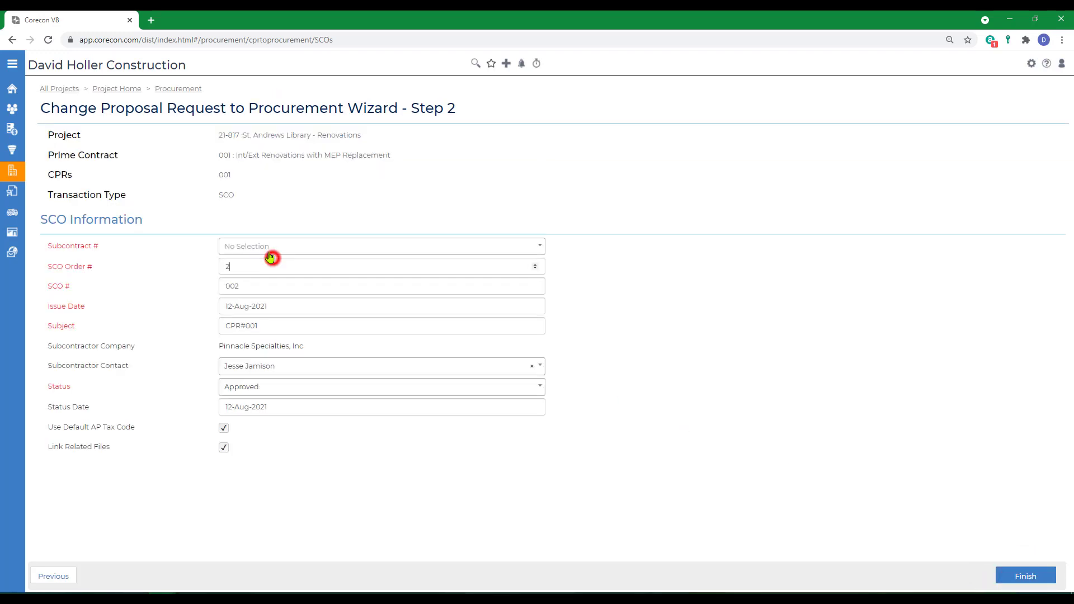
pyautogui.click(270, 249)
pyautogui.click(255, 313)
pyautogui.click(278, 246)
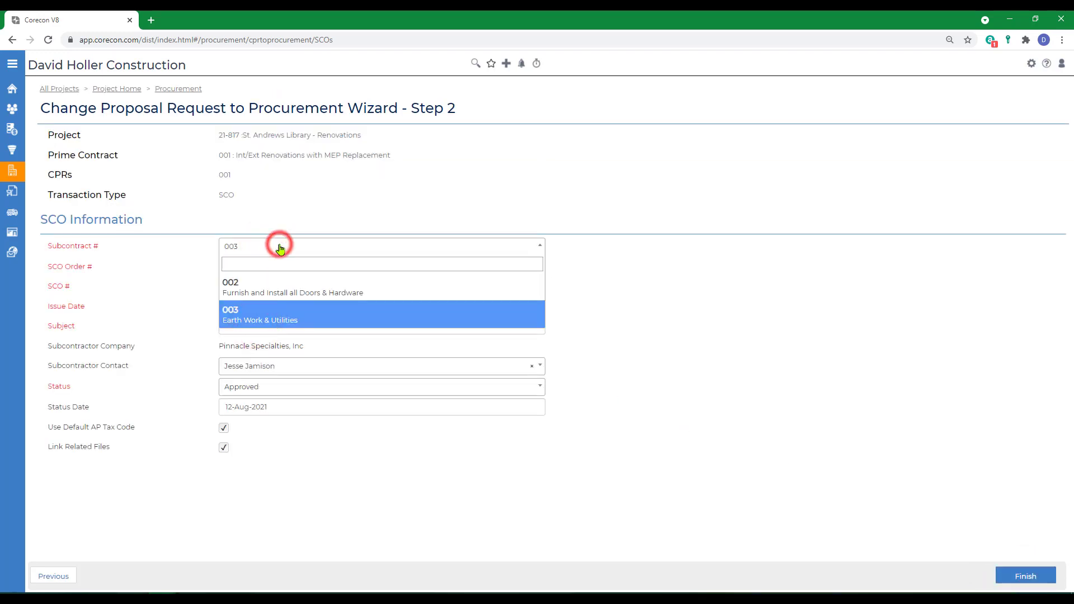
pyautogui.click(253, 307)
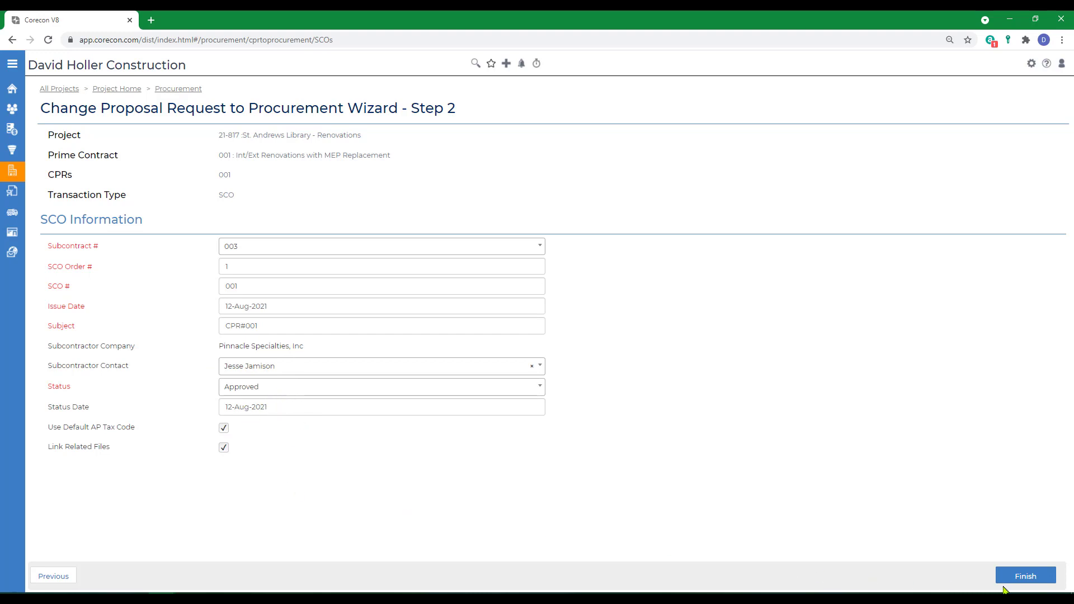
# Step: Finish the CPR wizard to create the SCO and review its line items and scope of work
pyautogui.click(1019, 580)
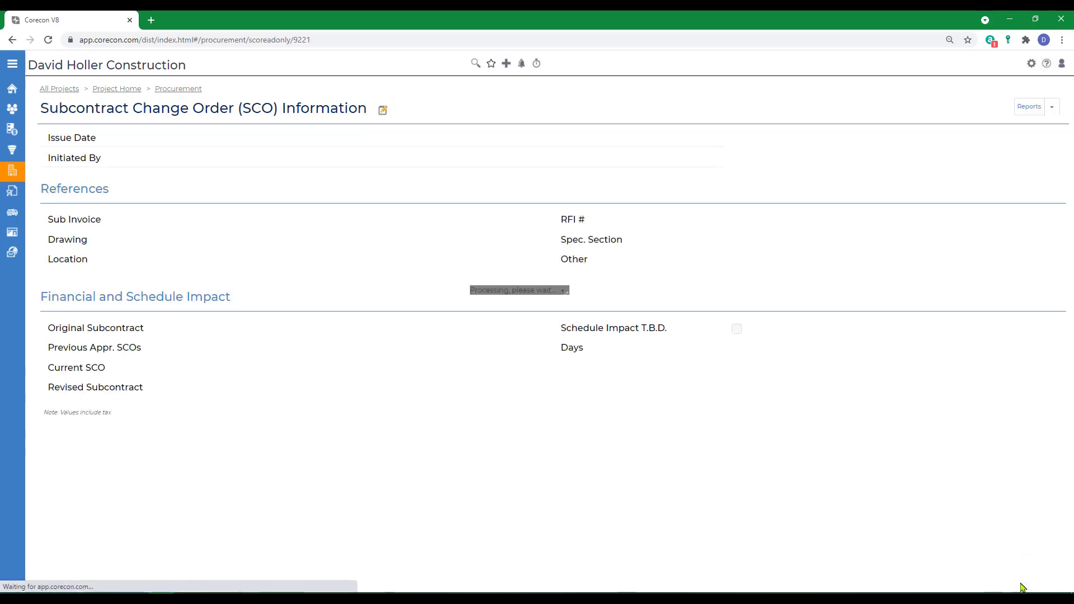
pyautogui.scroll(-8, 562, 423)
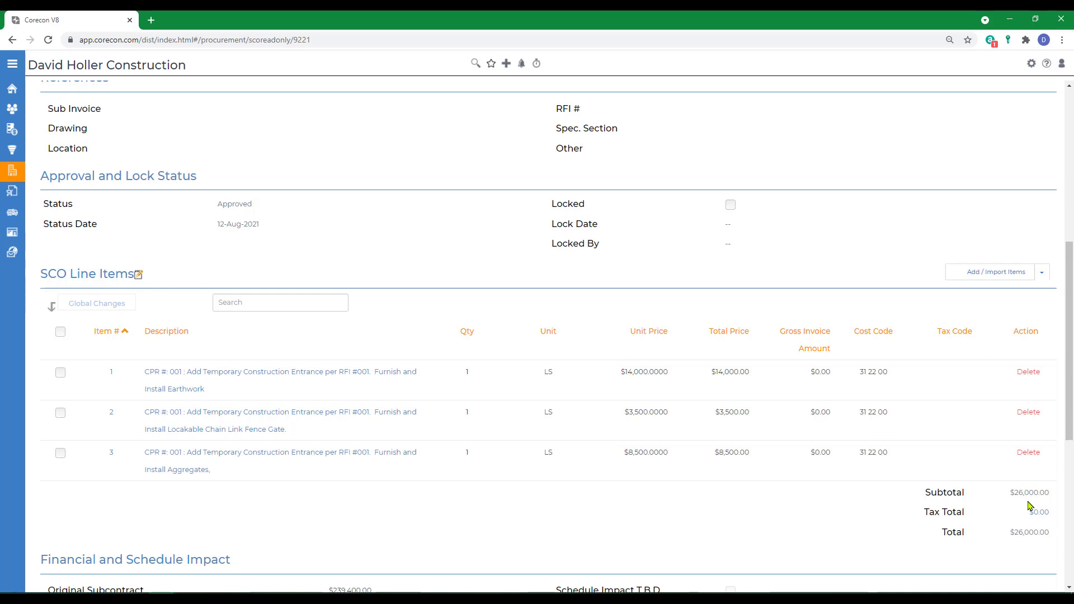
pyautogui.scroll(7, 673, 547)
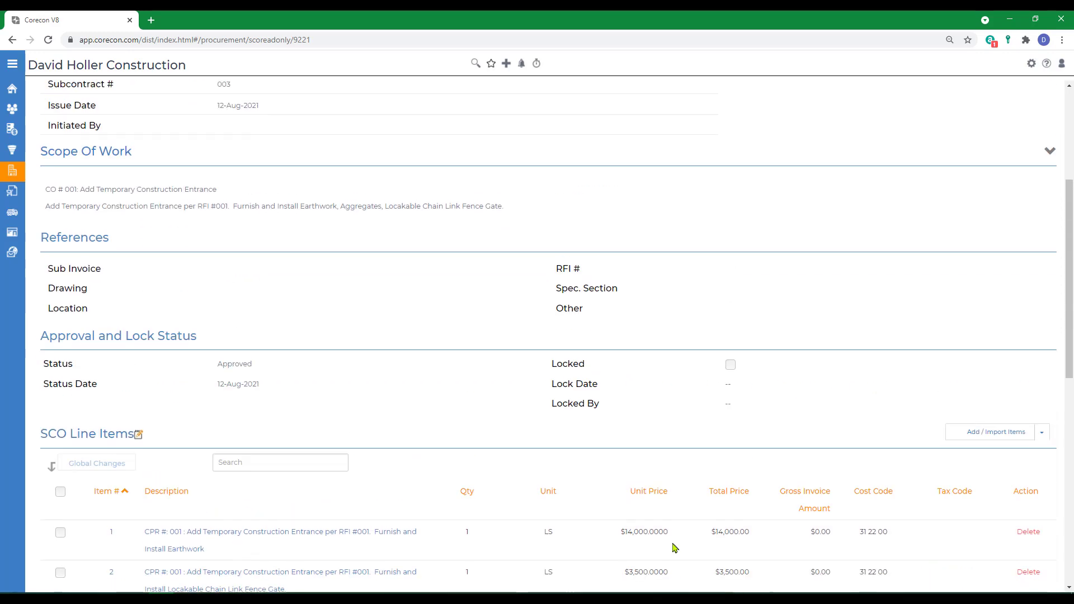
# Step: Generate the SCO Details report for this SCO with the Default template and PDF (Adobe Acrobat) export
pyautogui.click(1042, 106)
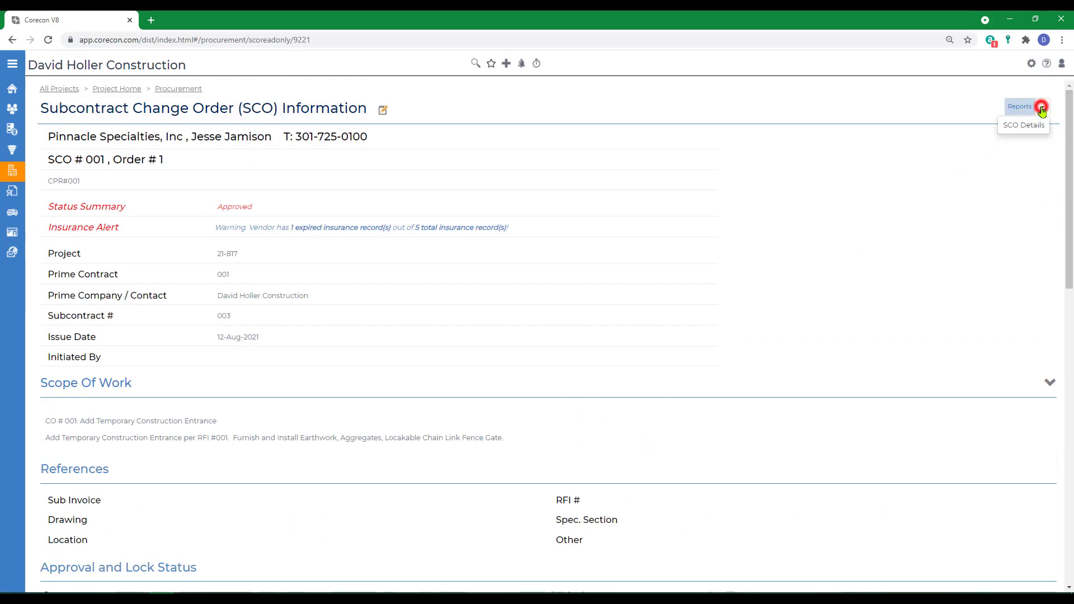
pyautogui.click(1018, 126)
pyautogui.click(523, 139)
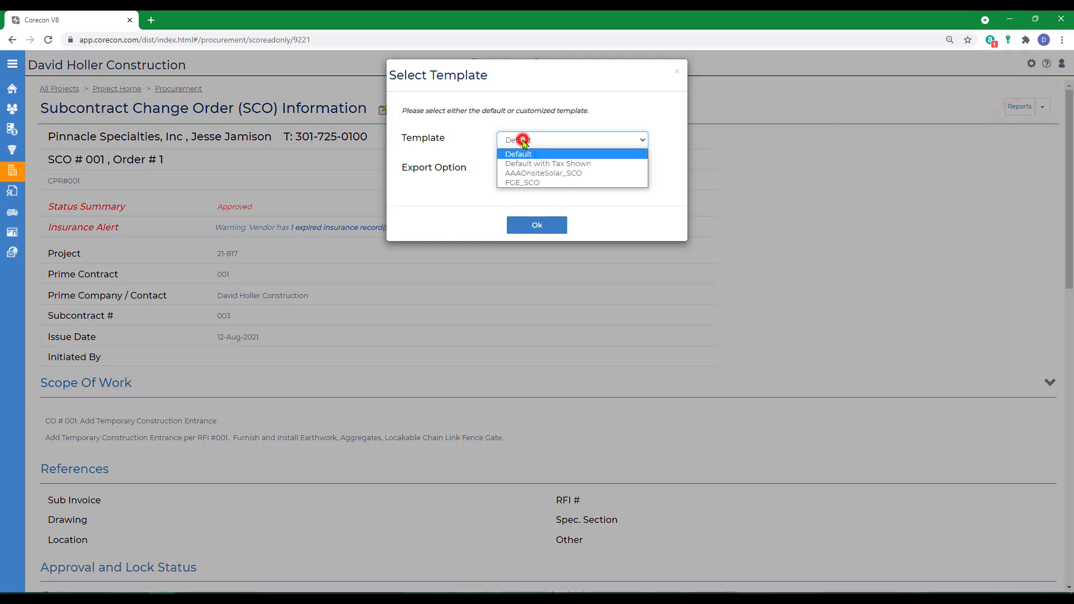
pyautogui.click(526, 146)
pyautogui.click(531, 169)
pyautogui.click(528, 182)
pyautogui.click(536, 225)
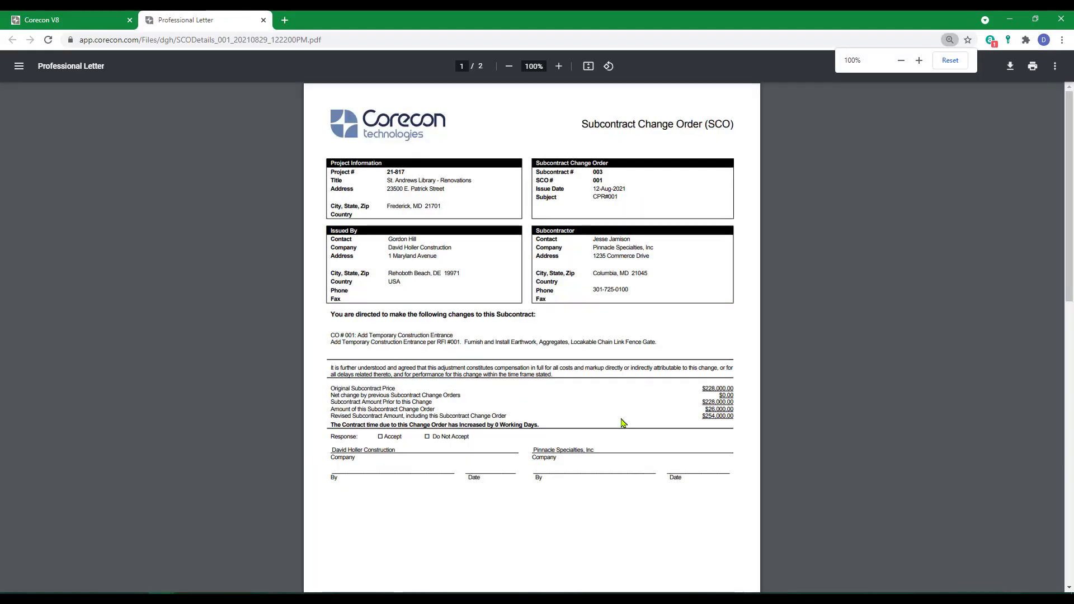
# Step: Look through both pages of the SCO report, then close the report and the template selection
pyautogui.scroll(-10, 623, 423)
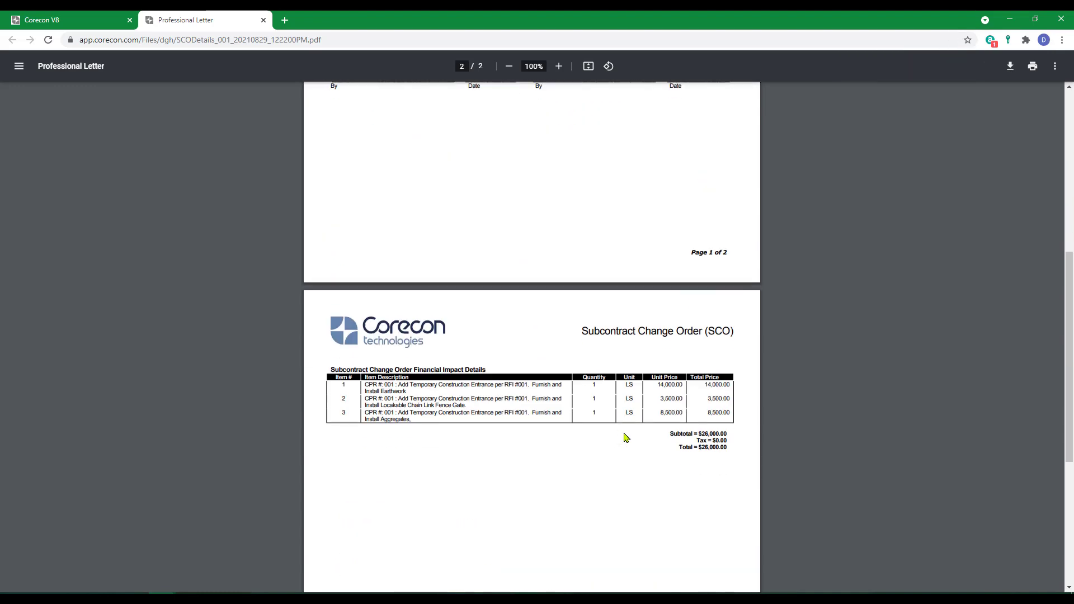
pyautogui.scroll(2, 342, 153)
pyautogui.click(263, 20)
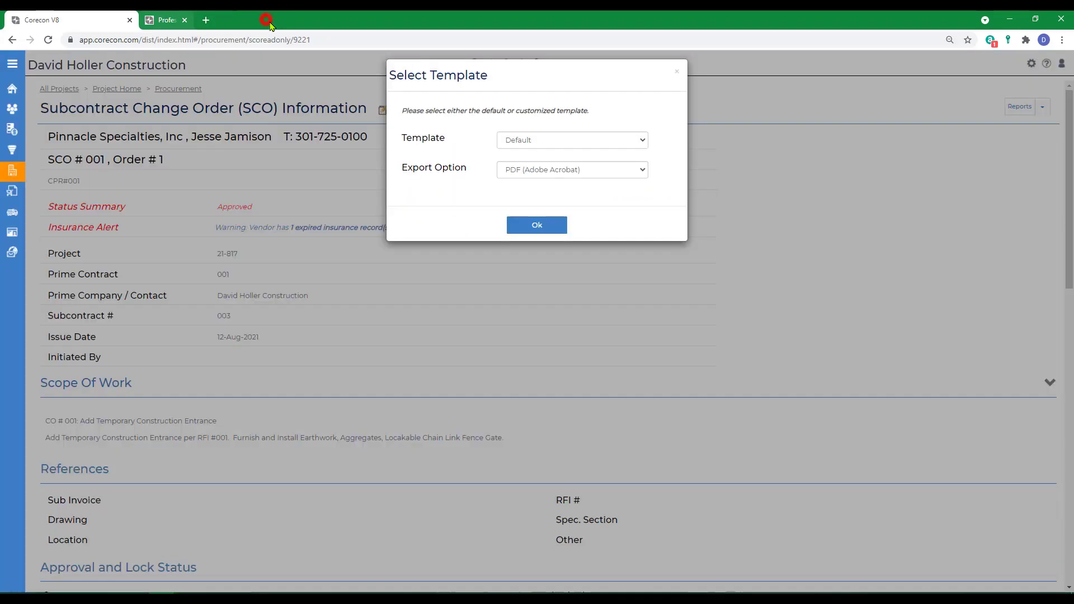
pyautogui.click(676, 74)
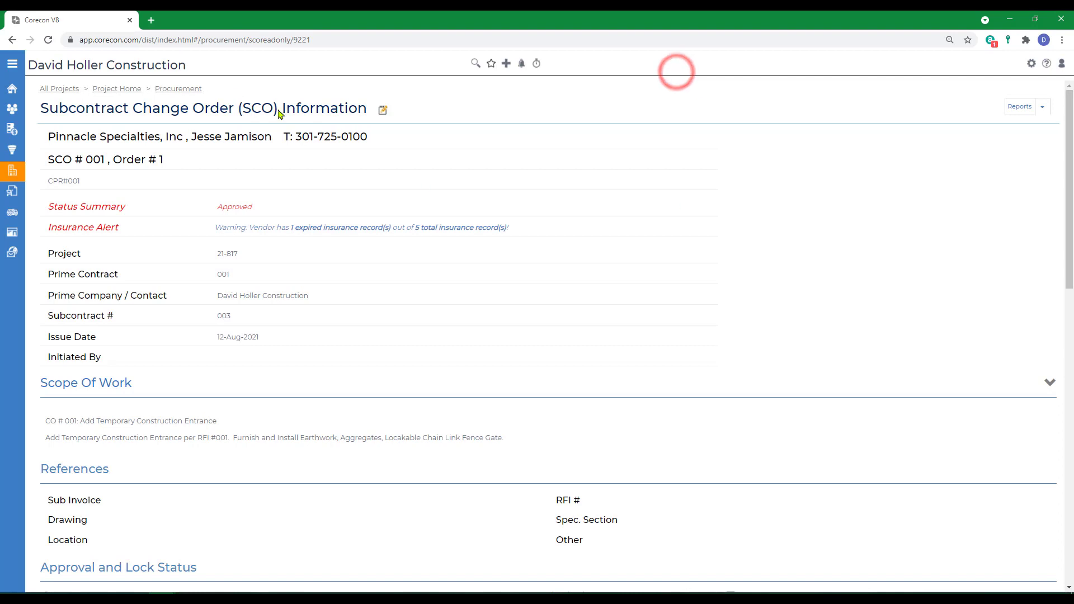
# Step: Return to the project's procurement area and start adding an SCO from a CO
pyautogui.click(176, 89)
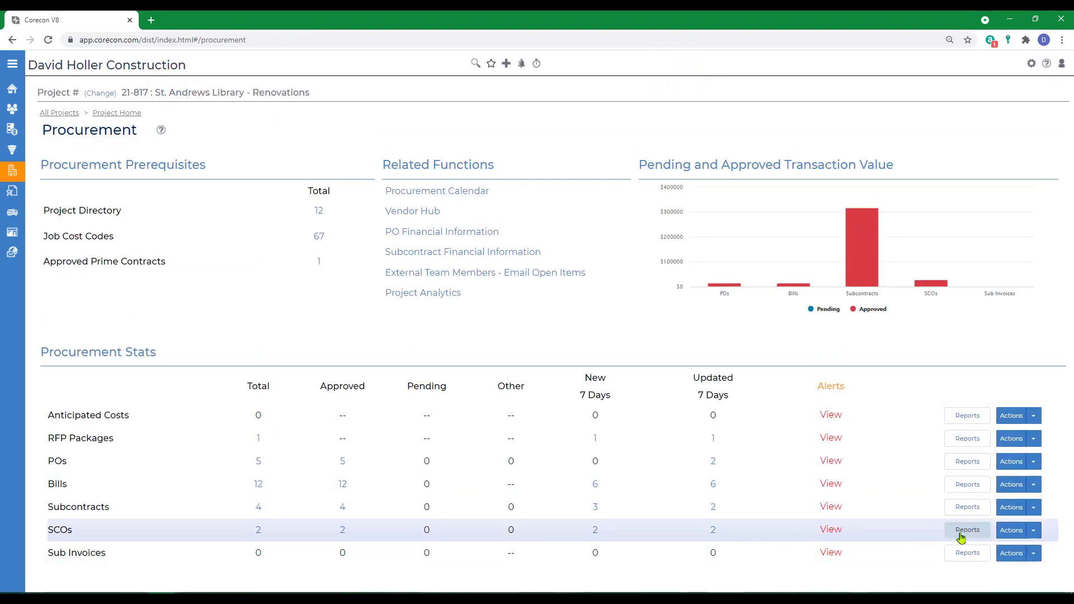
pyautogui.click(1034, 536)
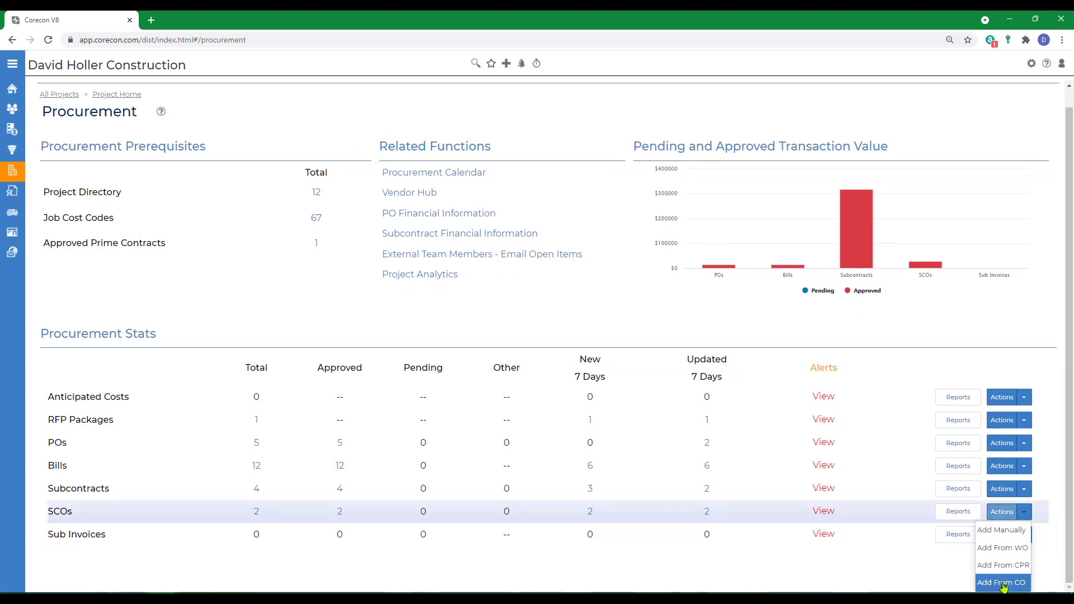
pyautogui.click(1003, 583)
# Step: Choose Stika Concrete as the subcontractor company, include CO 001, and continue to the wizard's second step
pyautogui.click(263, 202)
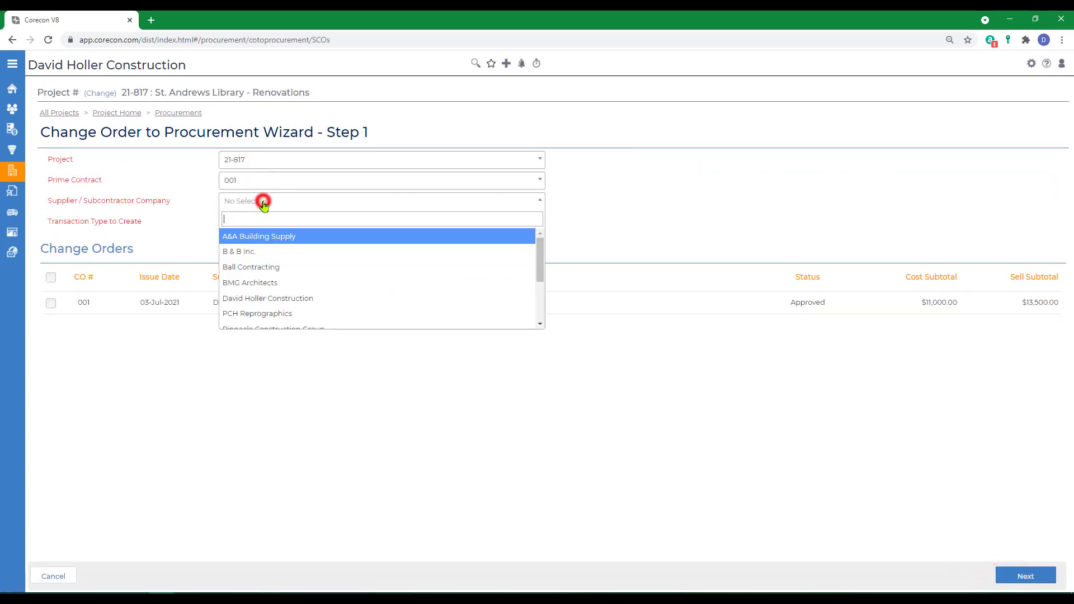
pyautogui.write('s')
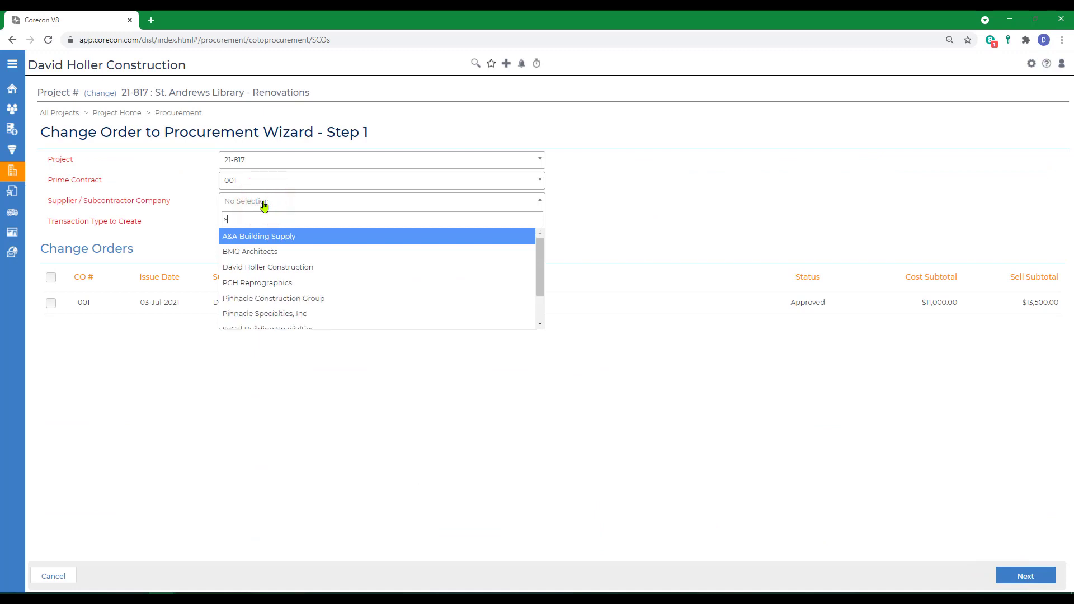
pyautogui.write('t')
pyautogui.click(260, 267)
pyautogui.click(50, 303)
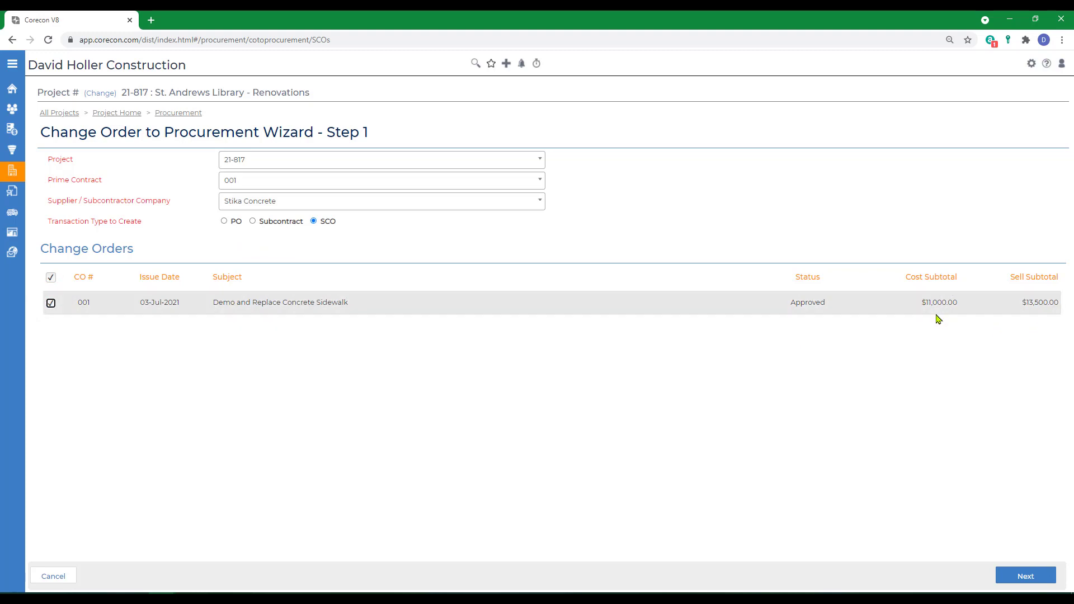
pyautogui.click(1013, 575)
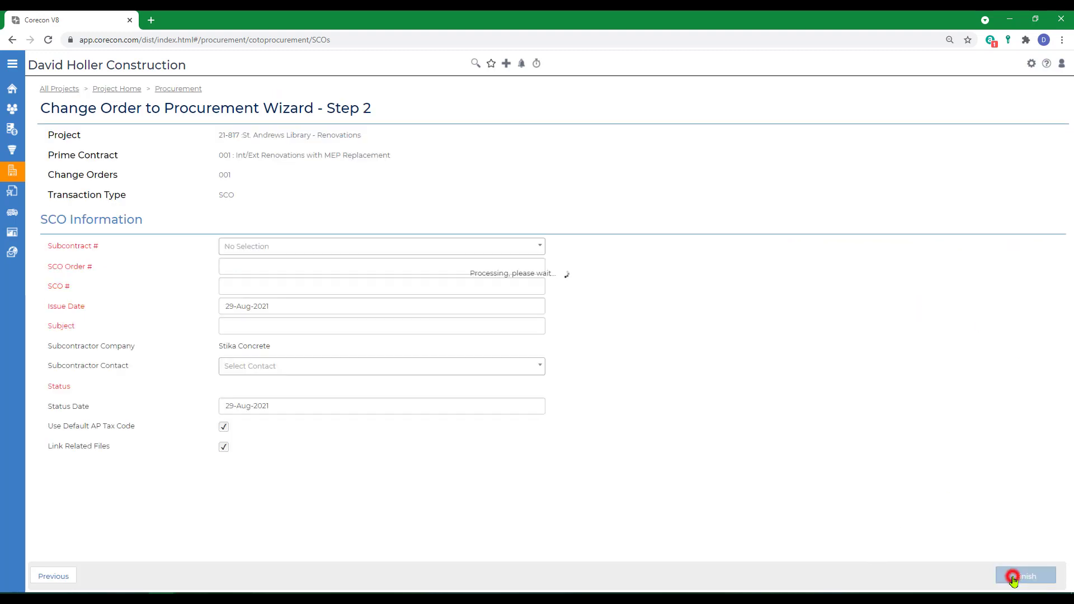
# Step: Assign the SCO to subcontract 004, All Concrete Scopes of Work (Division 03), with issue date 13-Aug-2021
pyautogui.click(251, 247)
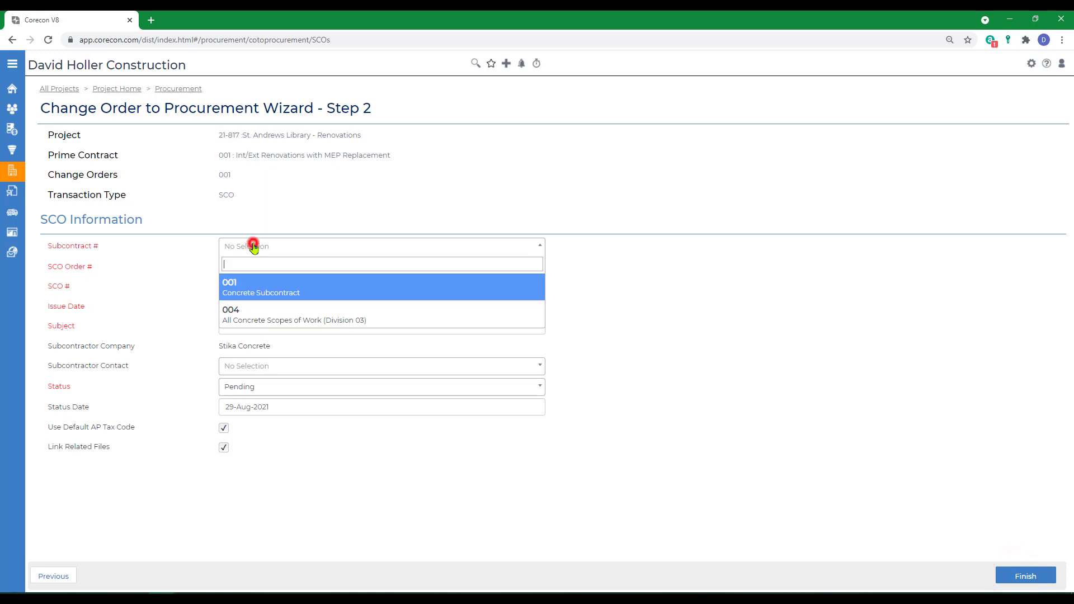
pyautogui.click(259, 318)
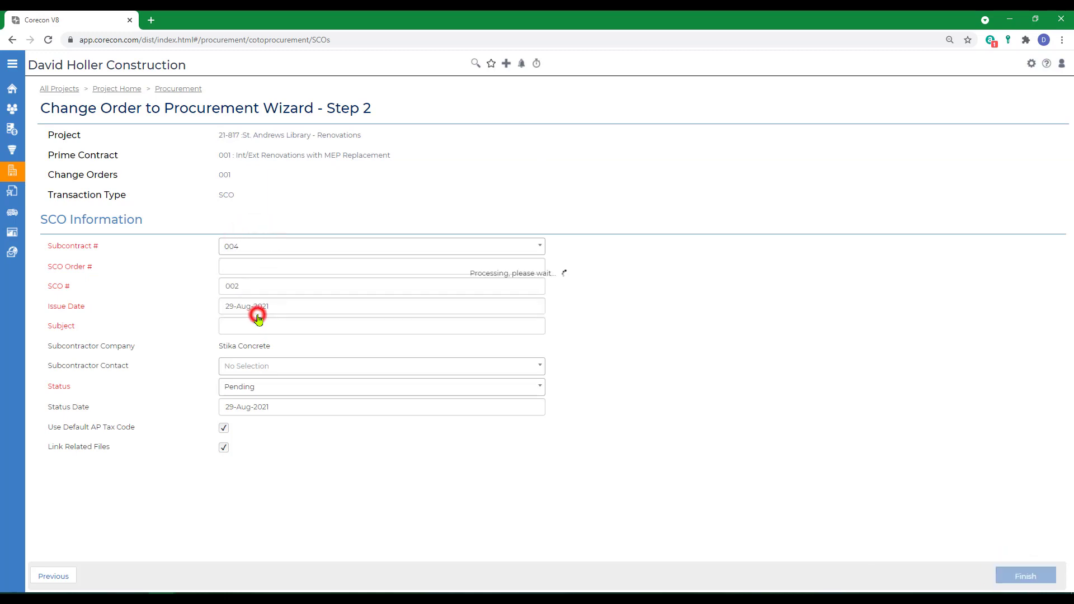
pyautogui.click(293, 308)
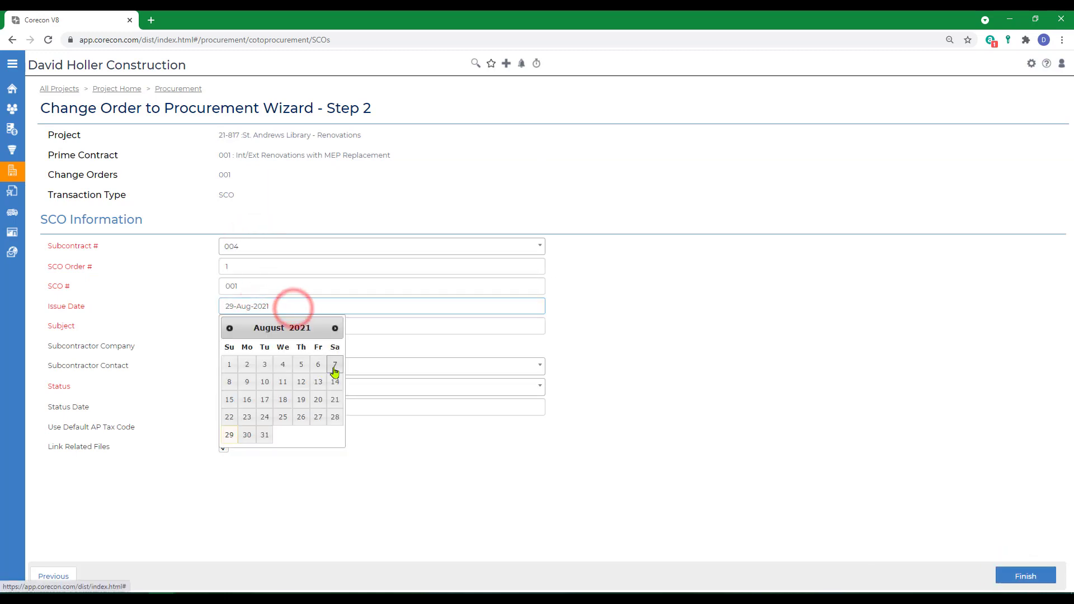
pyautogui.click(319, 383)
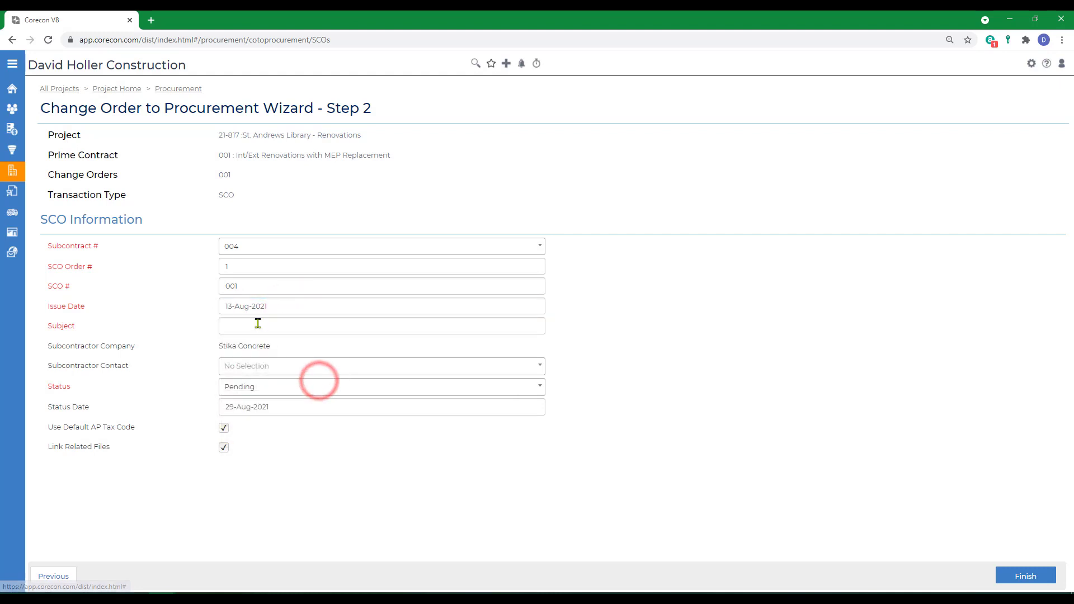
# Step: Enter "CO #001-Demo and Replace Concreate Steps" as the SCO's subject
pyautogui.click(256, 323)
pyautogui.write('CO #00')
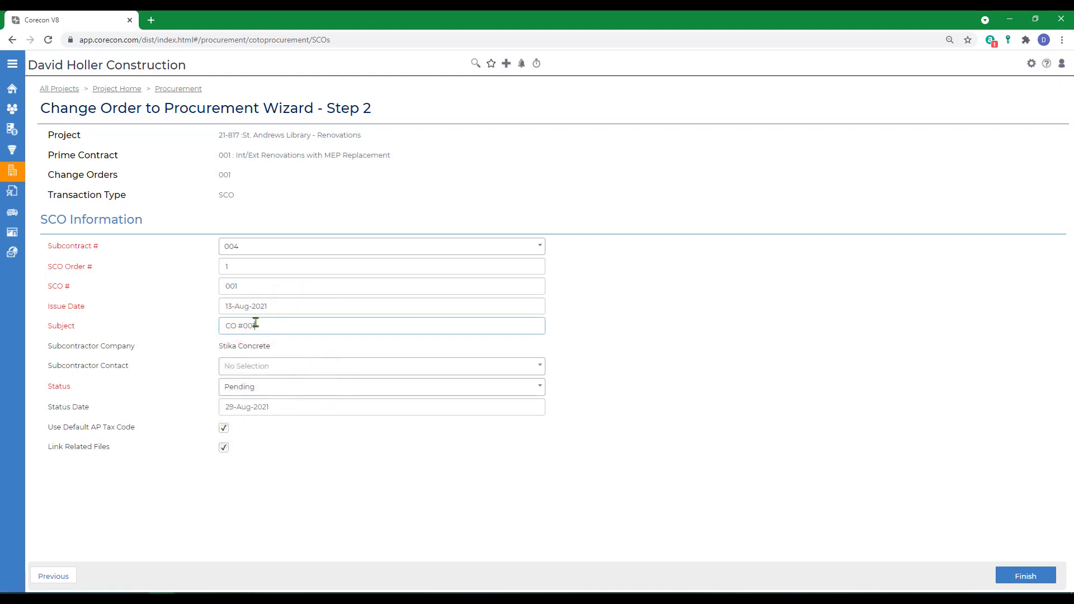
pyautogui.write('1 De')
pyautogui.write('and Replace Concrete Steps')
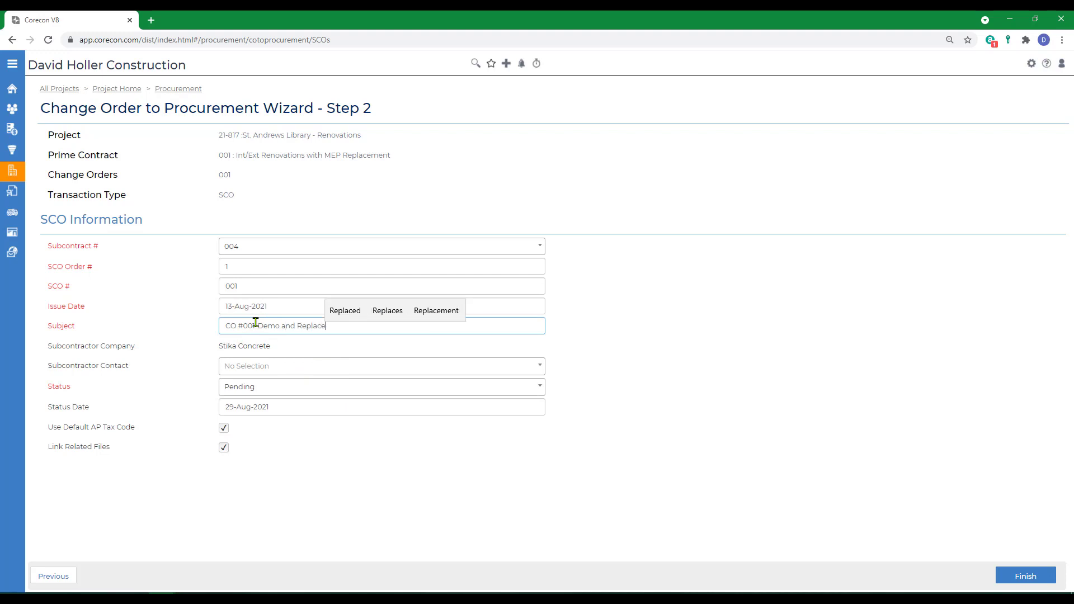
# Step: Choose the subcontractor's contact and set the SCO's status to Approved with status date 13-Aug-2021
pyautogui.click(280, 367)
pyautogui.click(246, 433)
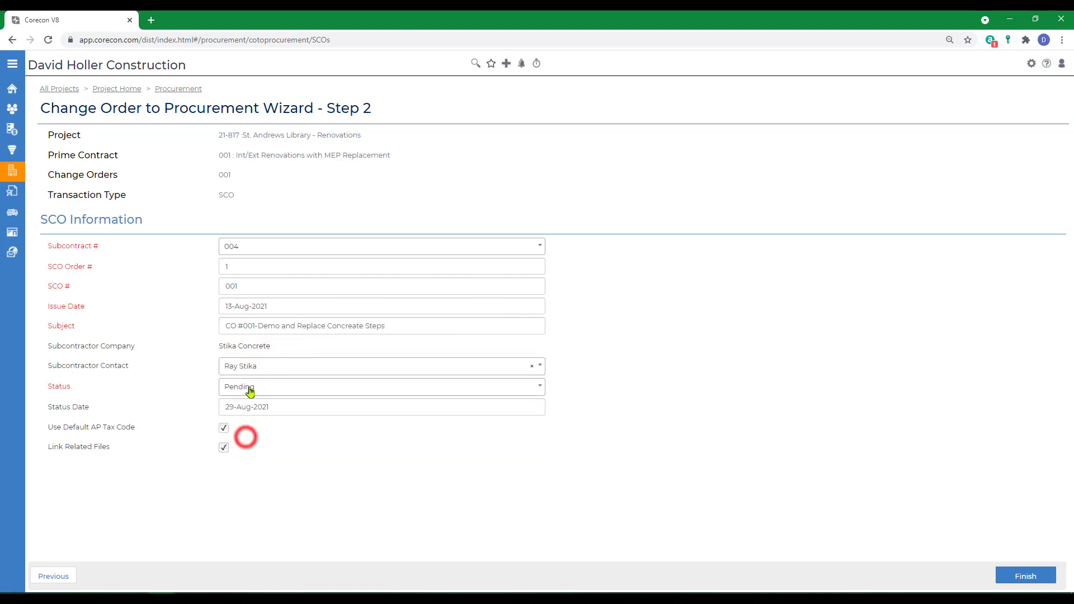
pyautogui.click(300, 387)
pyautogui.click(253, 469)
pyautogui.click(327, 410)
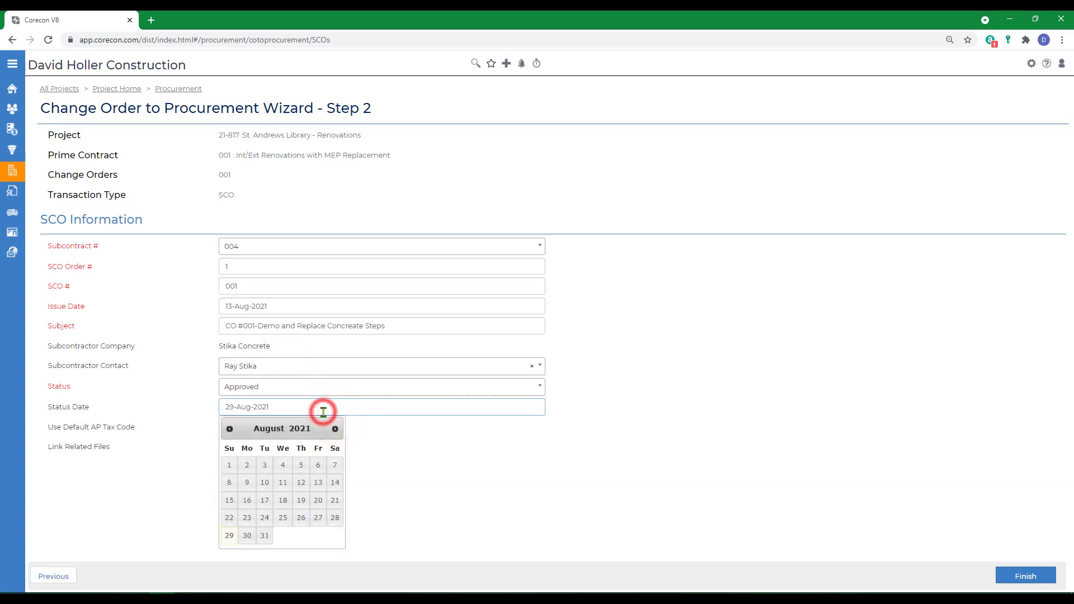
pyautogui.click(317, 483)
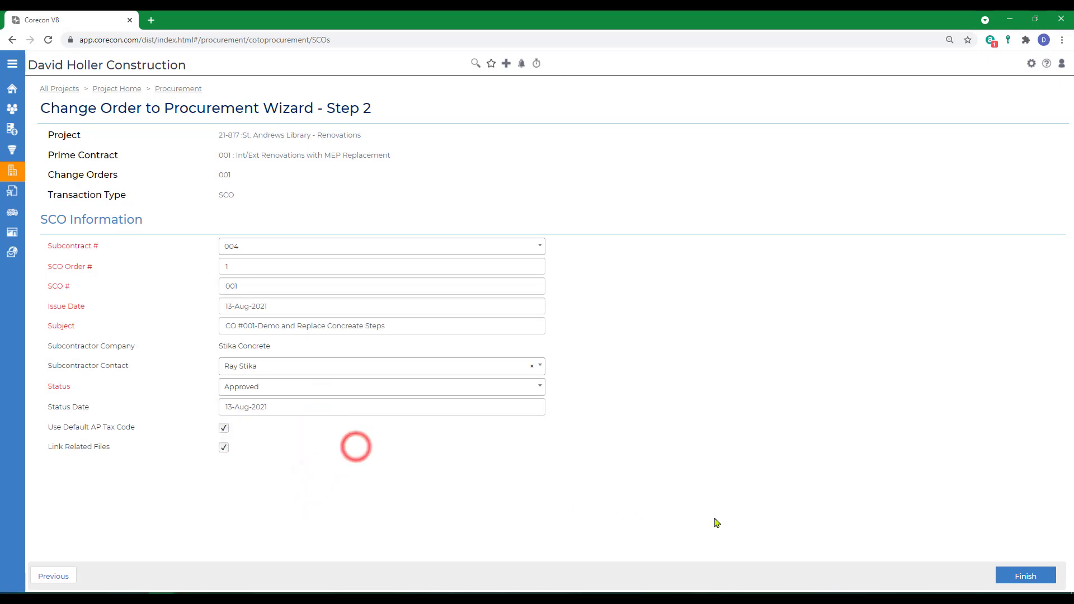
# Step: Finish the change order wizard to create the SCO and review its line items and financial impact
pyautogui.click(1024, 581)
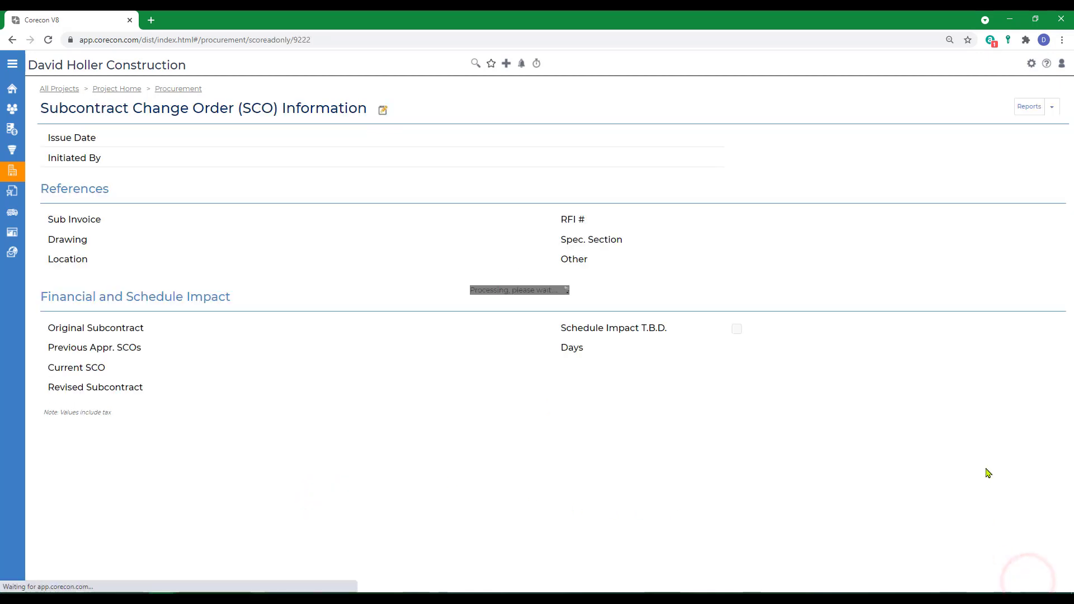
pyautogui.scroll(-9, 810, 359)
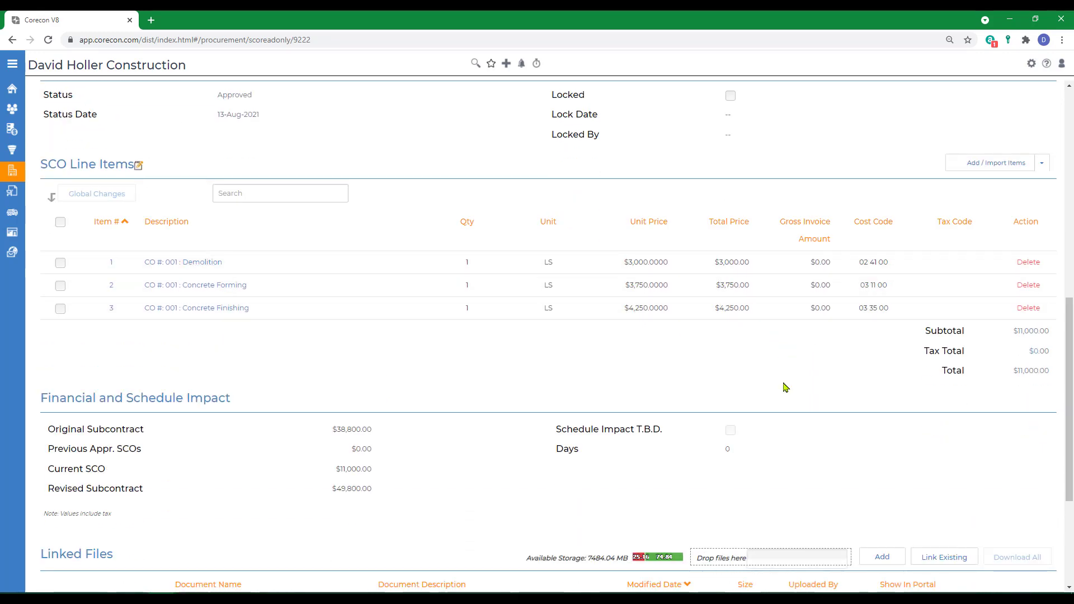
pyautogui.scroll(8, 783, 386)
pyautogui.scroll(1, 785, 390)
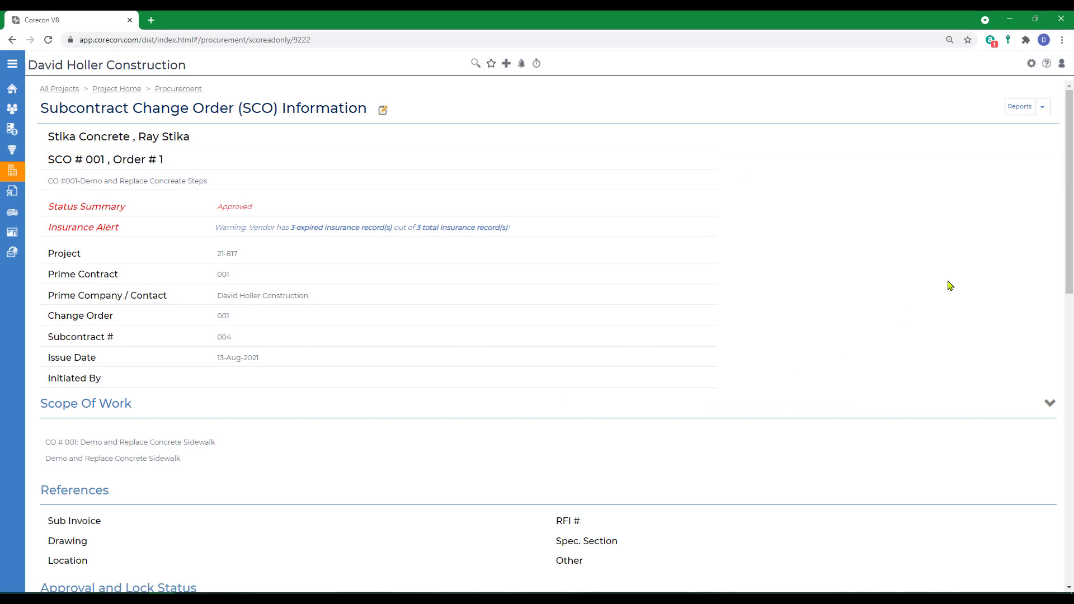
# Step: Open the SCO Details report for the Stika Concrete SCO, then examine the SCO's line items again
pyautogui.click(1042, 109)
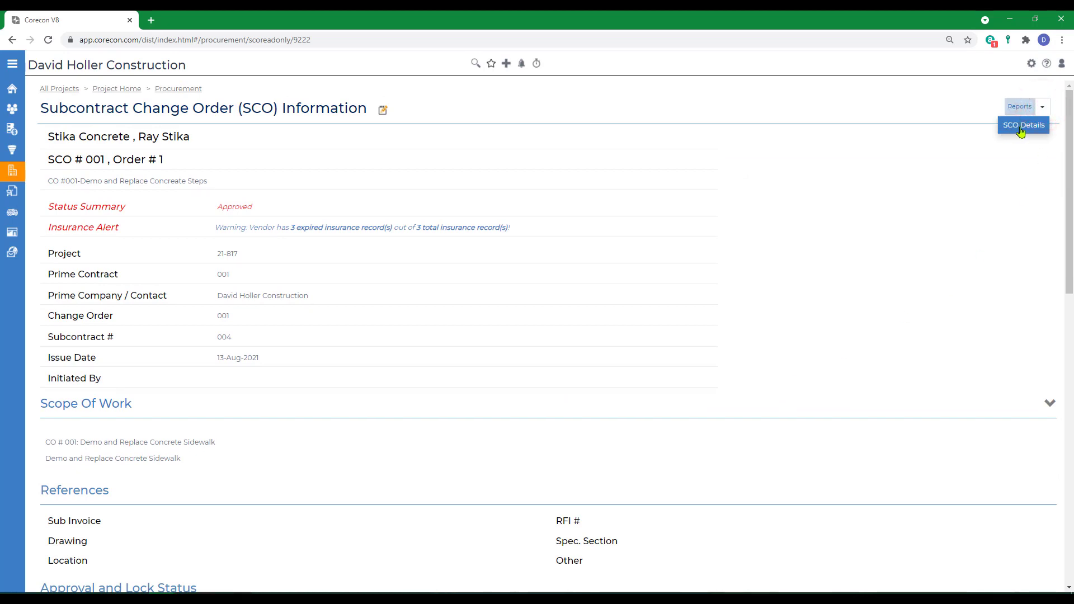
pyautogui.click(1020, 129)
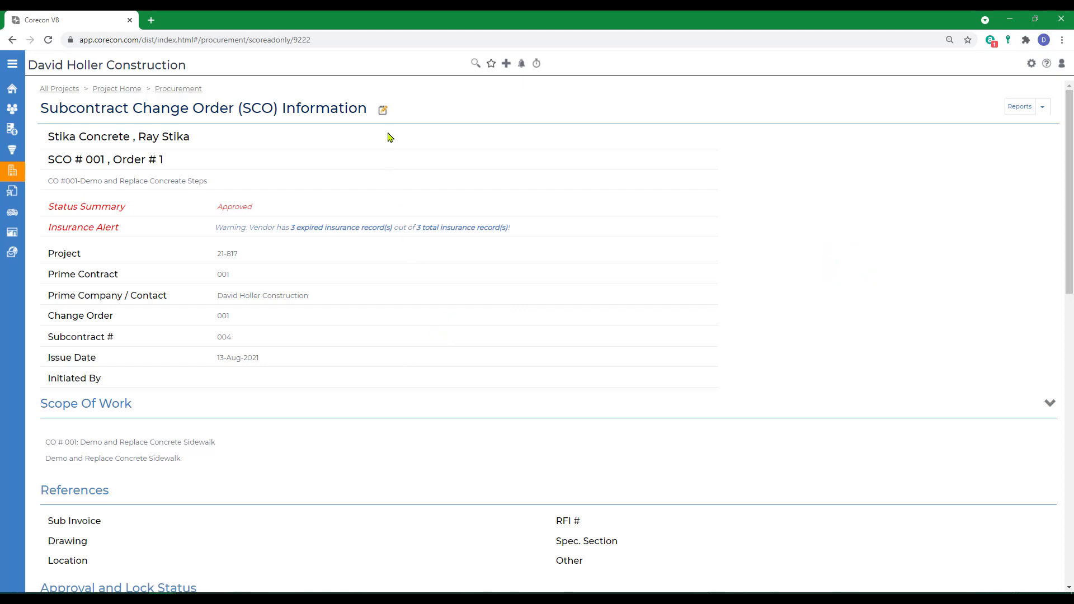
pyautogui.scroll(-7, 442, 324)
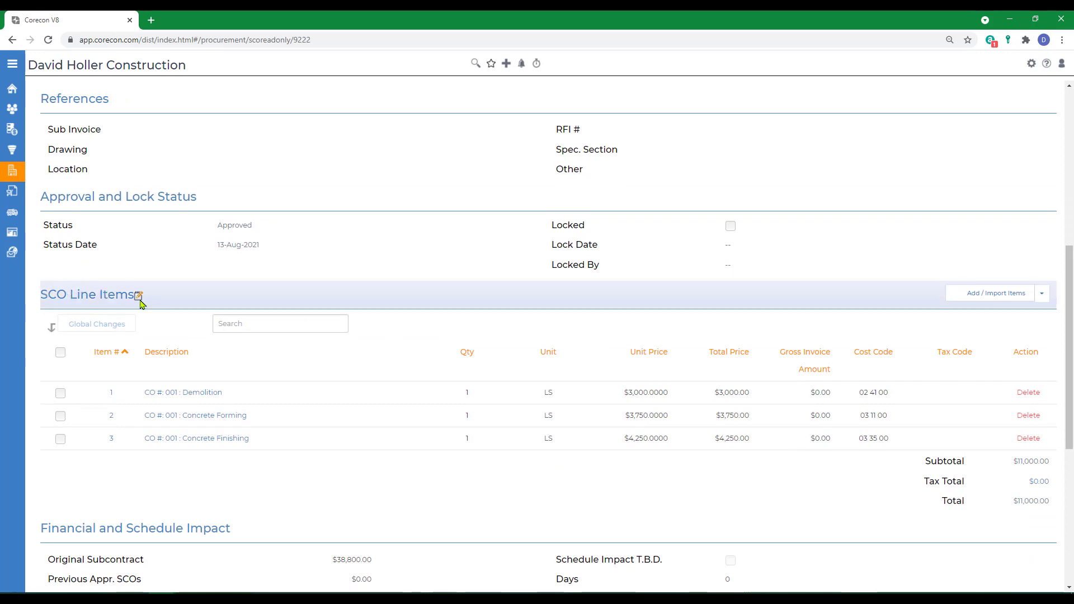
pyautogui.scroll(7, 401, 273)
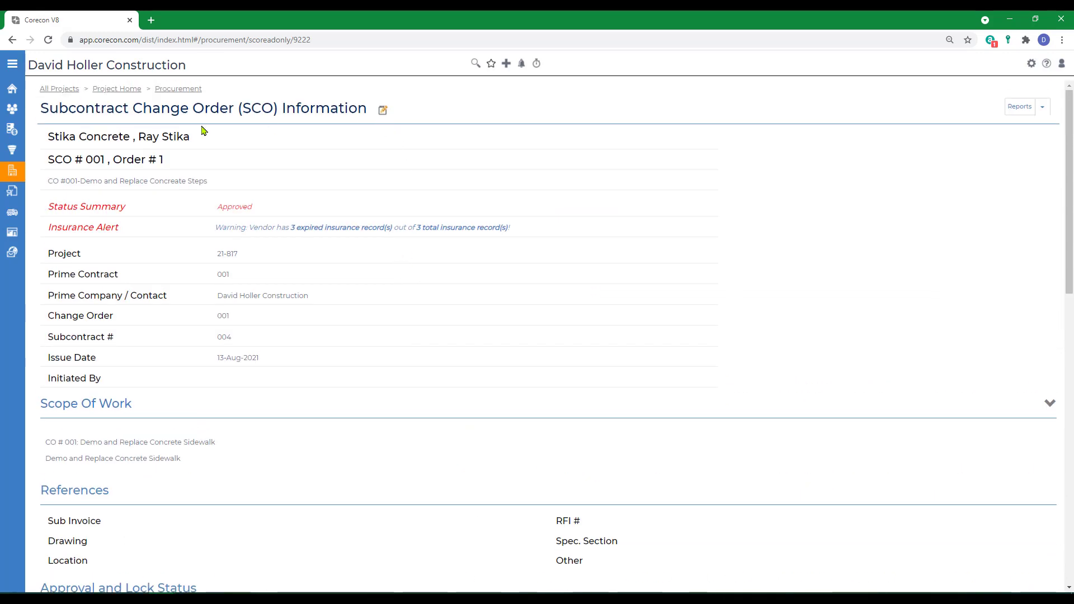
# Step: Open the SCO information for editing and change the subject to "CO #001-Demo and Replace Concreate Sidewalks"
pyautogui.click(383, 111)
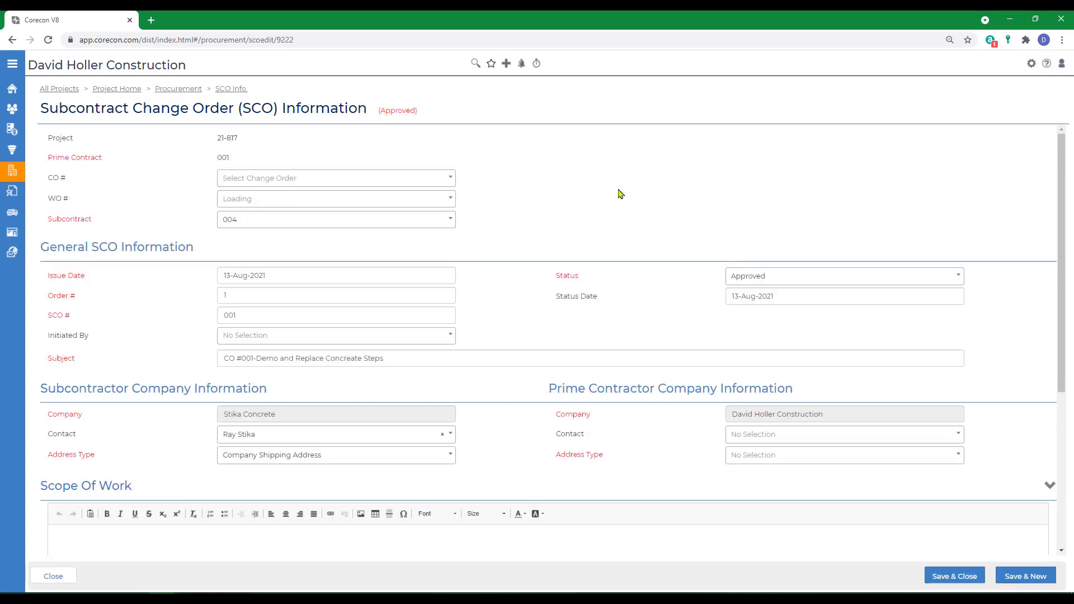
pyautogui.moveTo(364, 357); pyautogui.dragTo(384, 357)
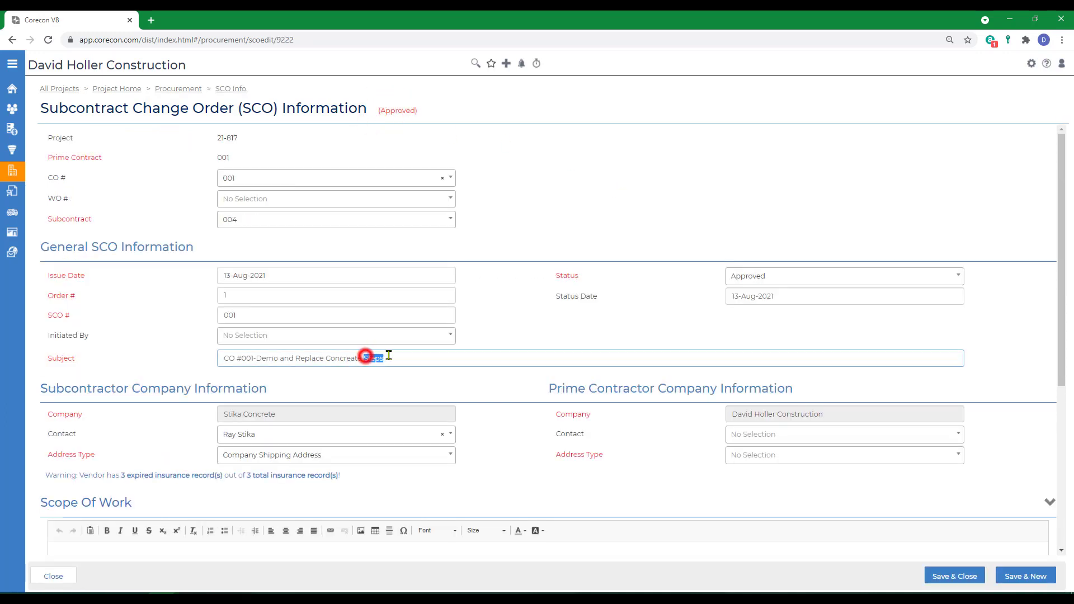
pyautogui.write('Sidewalks')
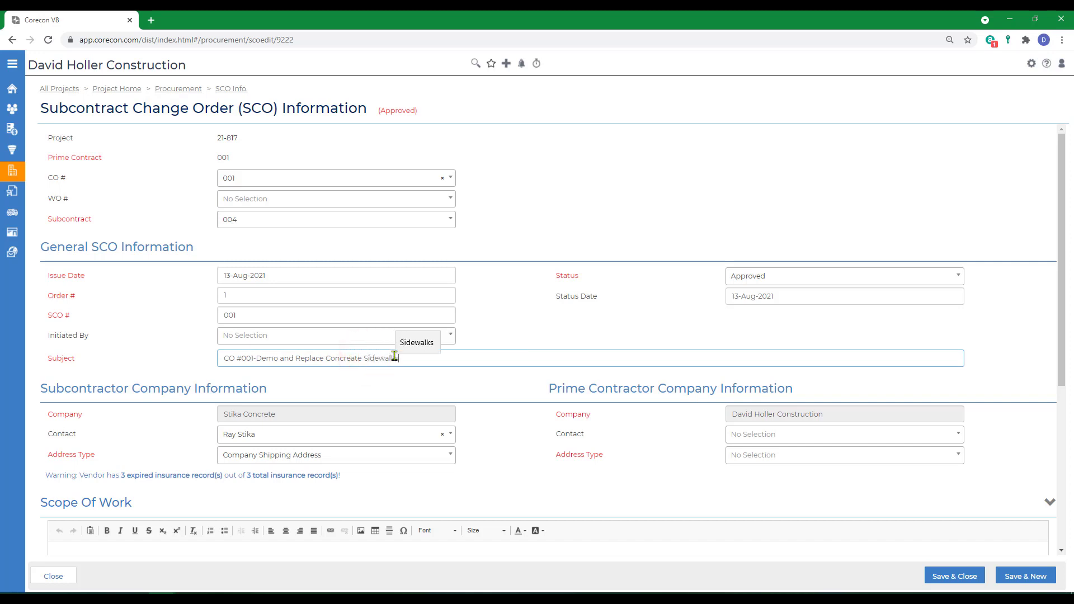
pyautogui.press('Tab')
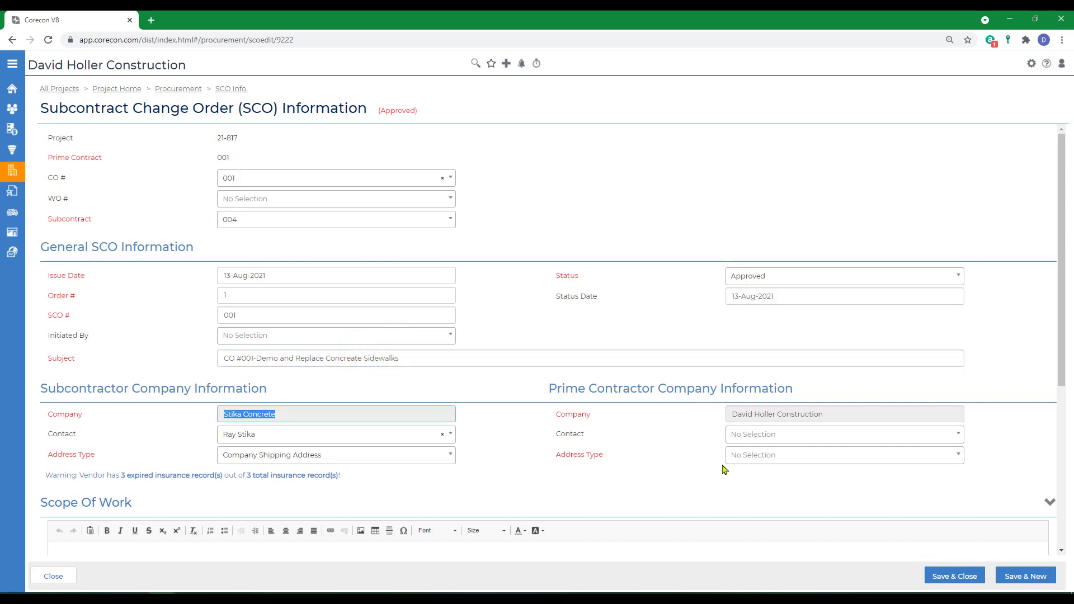
# Step: Choose the prime contractor's contact and set its address type to Company Billing Address
pyautogui.click(773, 435)
pyautogui.click(758, 486)
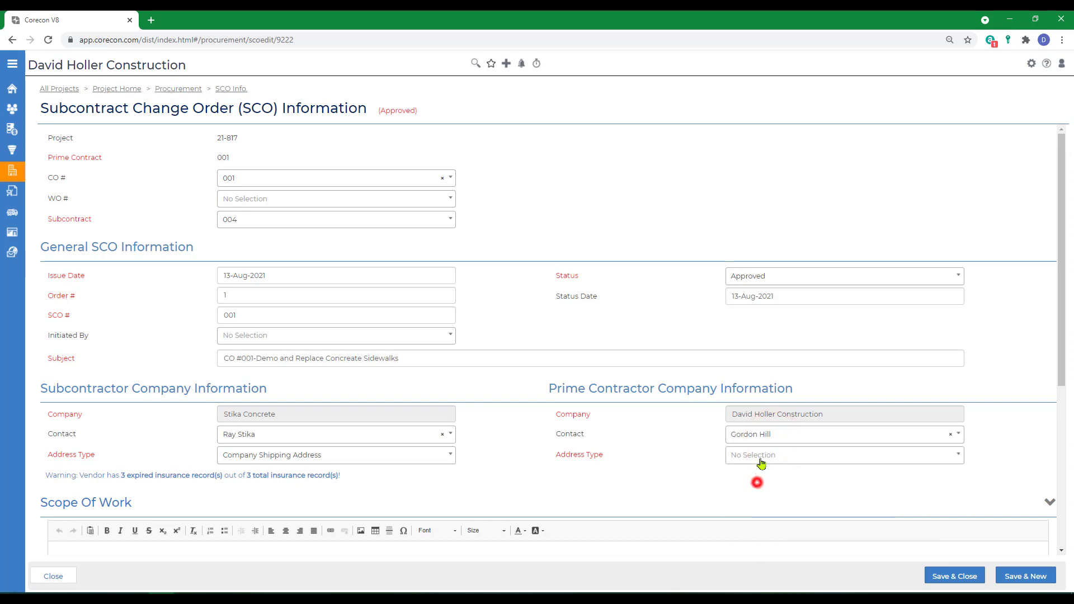
pyautogui.click(759, 456)
pyautogui.click(762, 505)
# Step: Remove the extra blank lines above and between the two text lines in the SCO's scope of work
pyautogui.scroll(-3, 671, 492)
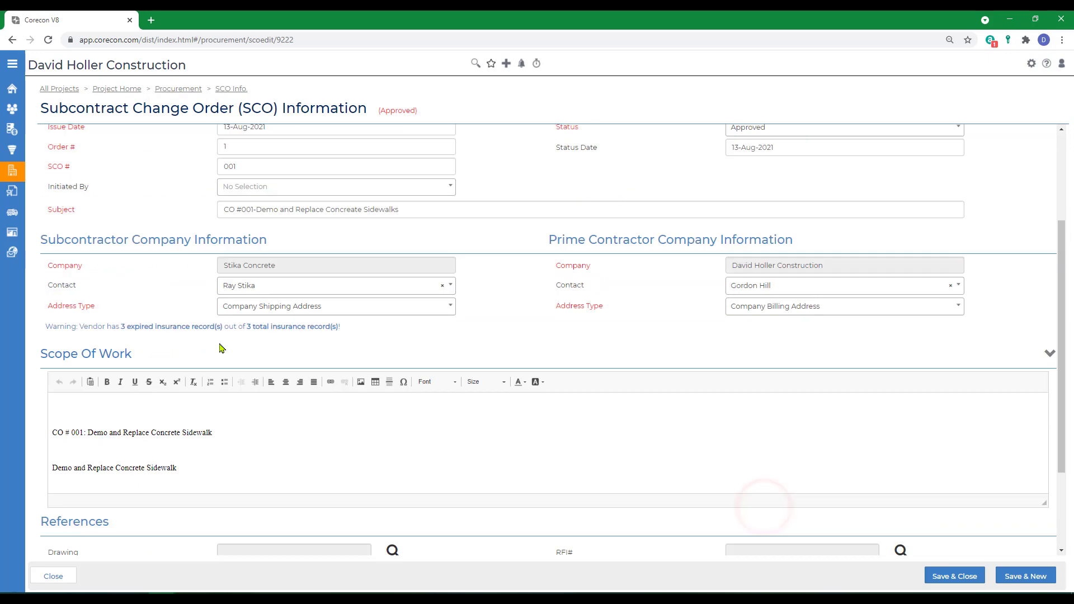
pyautogui.scroll(1, 222, 348)
pyautogui.click(103, 470)
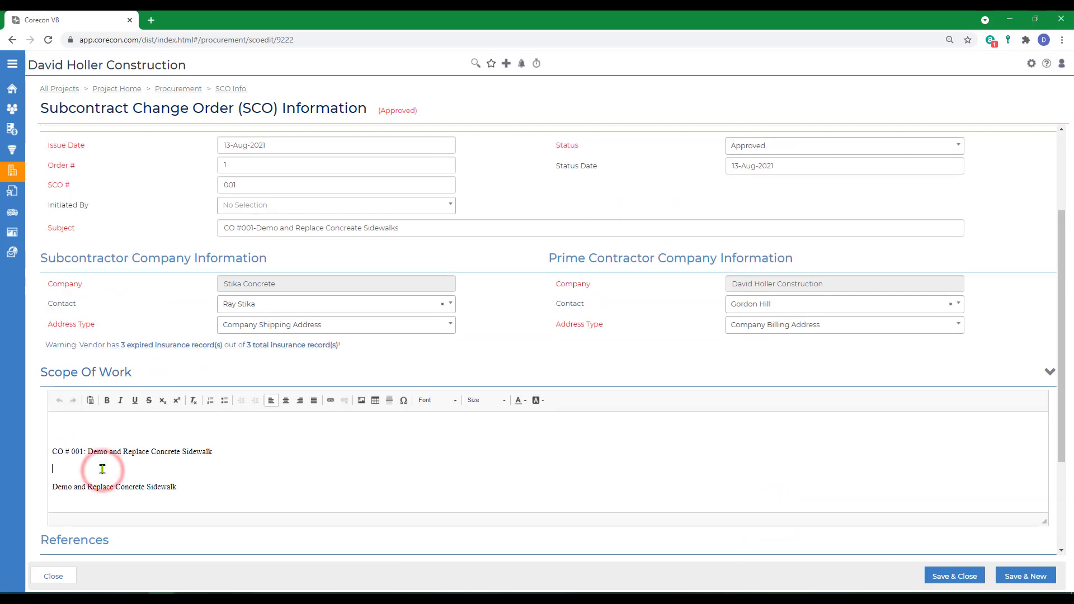
pyautogui.press('Delete')
pyautogui.press('Up')
pyautogui.press('Up')
pyautogui.press('BackSpace')
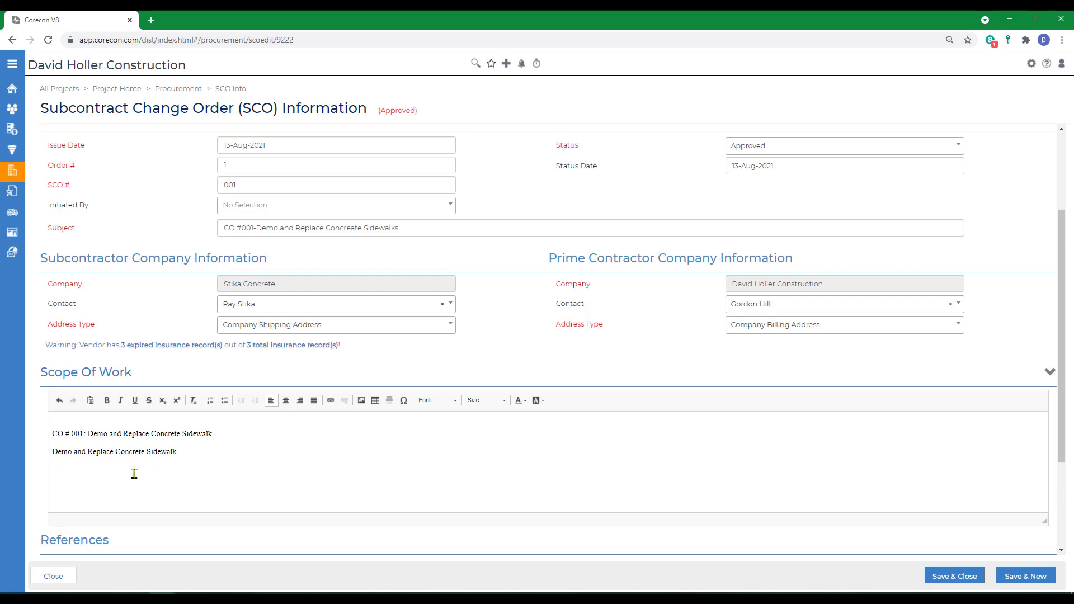
# Step: Mark the schedule impact as To Be Determined Later, set the days to 4, and save and close the SCO information
pyautogui.scroll(-3, 137, 478)
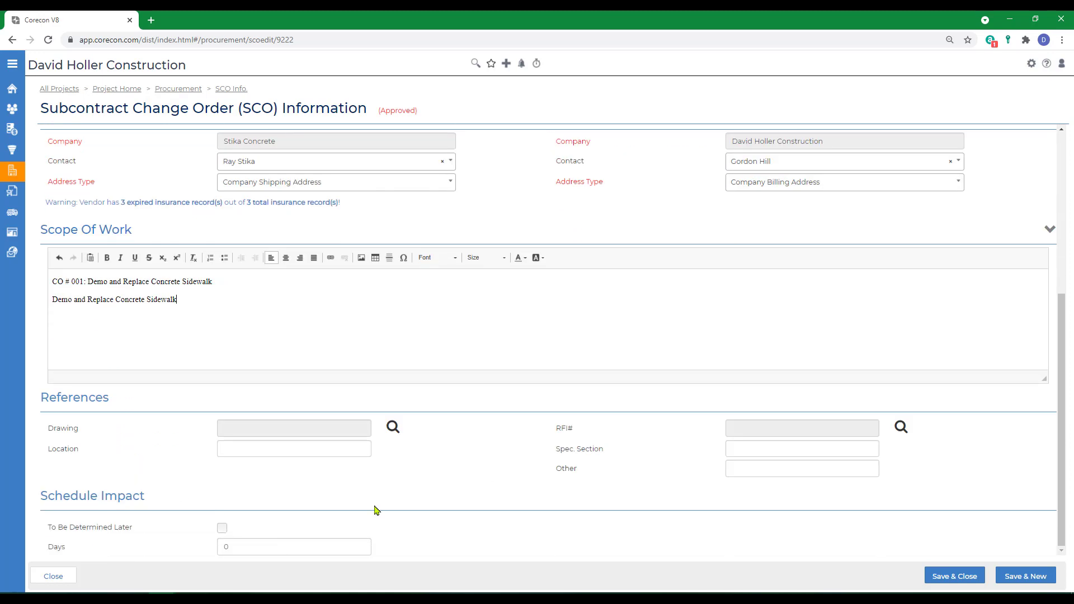
pyautogui.click(222, 529)
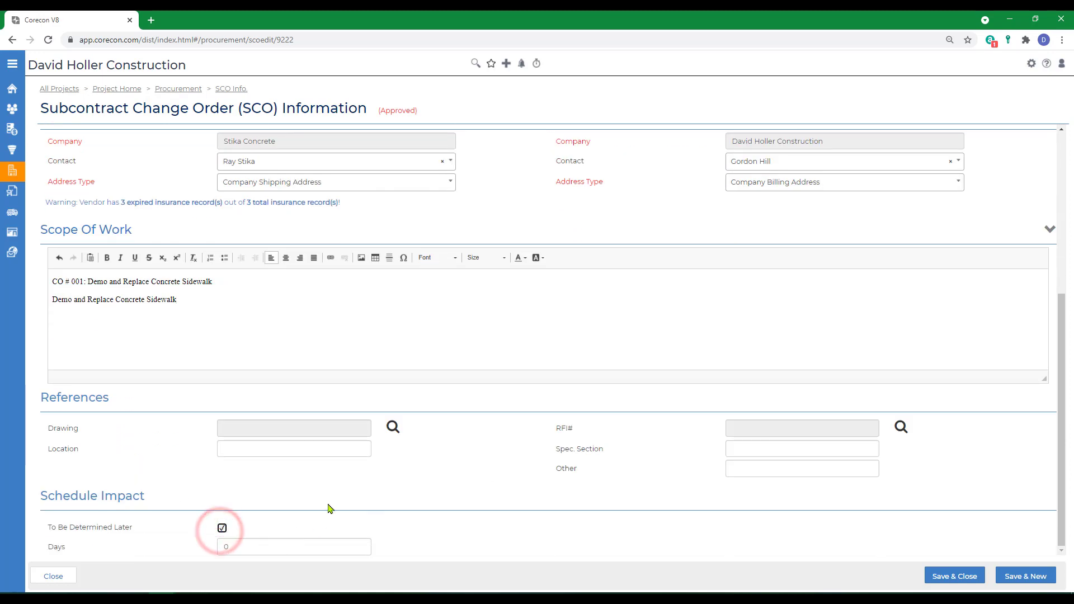
pyautogui.click(244, 548)
pyautogui.doubleClick(245, 548)
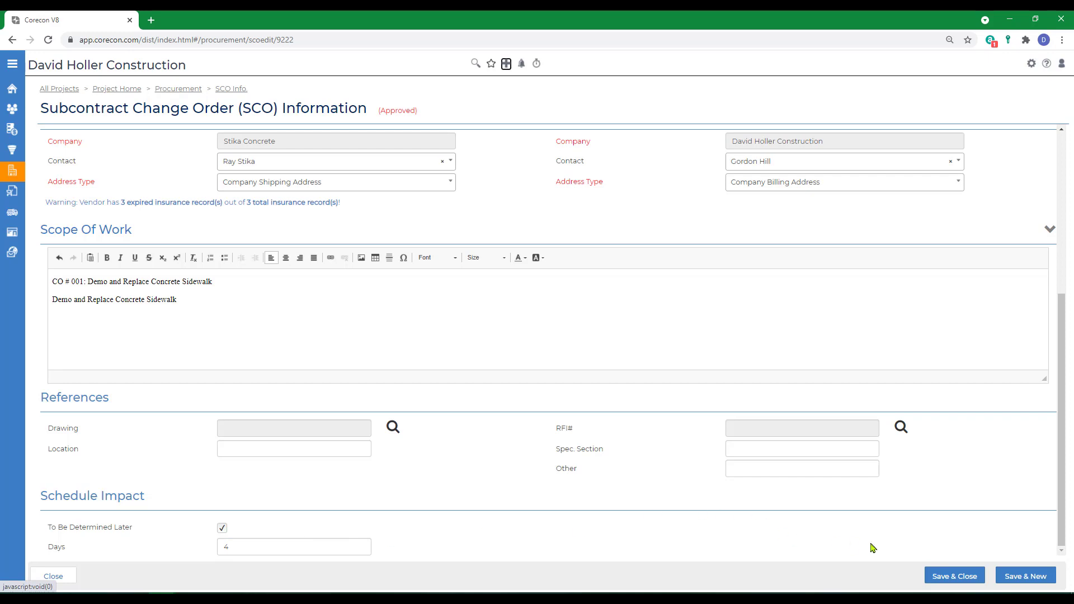
pyautogui.click(944, 581)
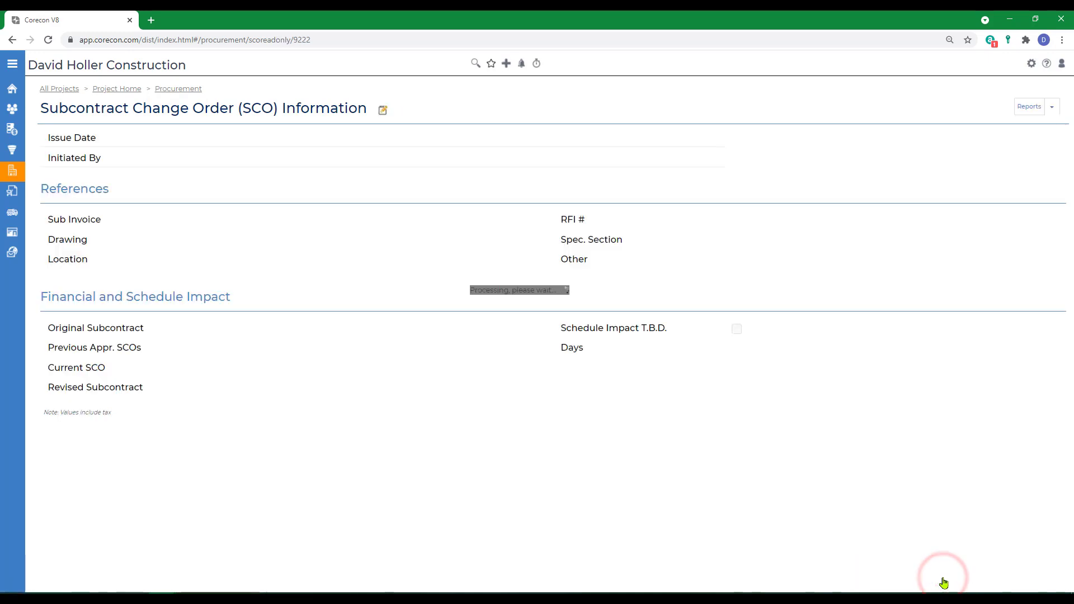
# Step: Make the SCO line items editable and append "-Sidewalk" to the Concrete Forming description
pyautogui.scroll(-7, 431, 427)
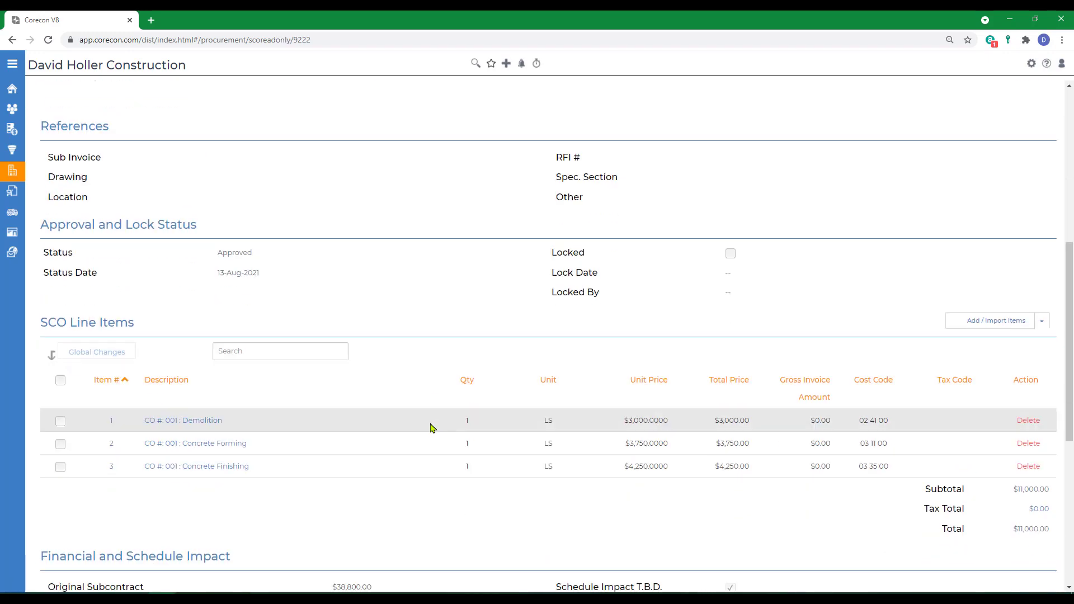
pyautogui.moveTo(136, 348)
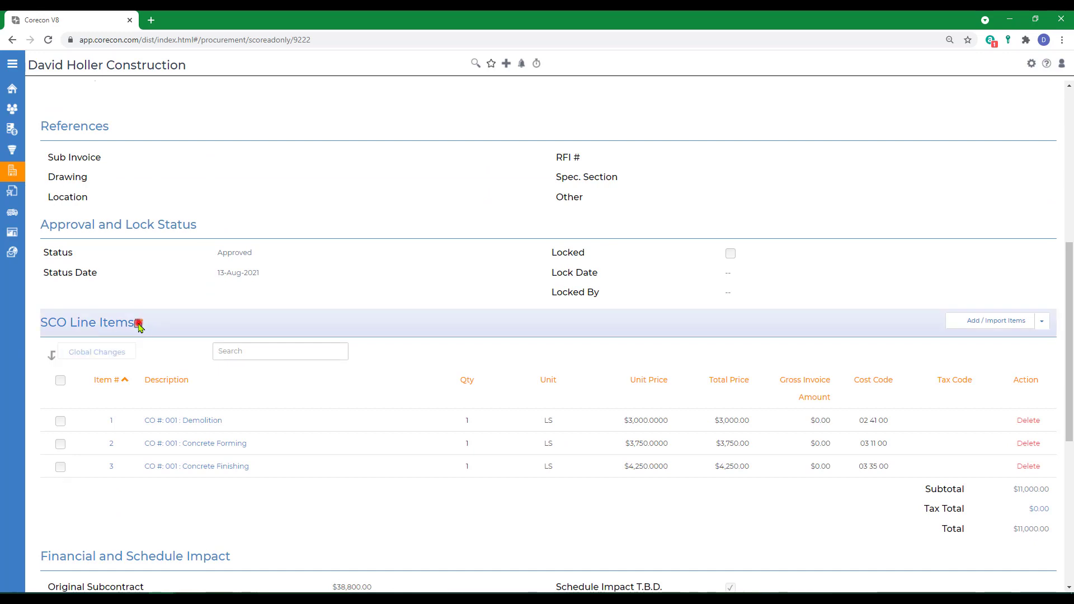
pyautogui.click(139, 325)
pyautogui.click(224, 430)
pyautogui.write('-Sidew')
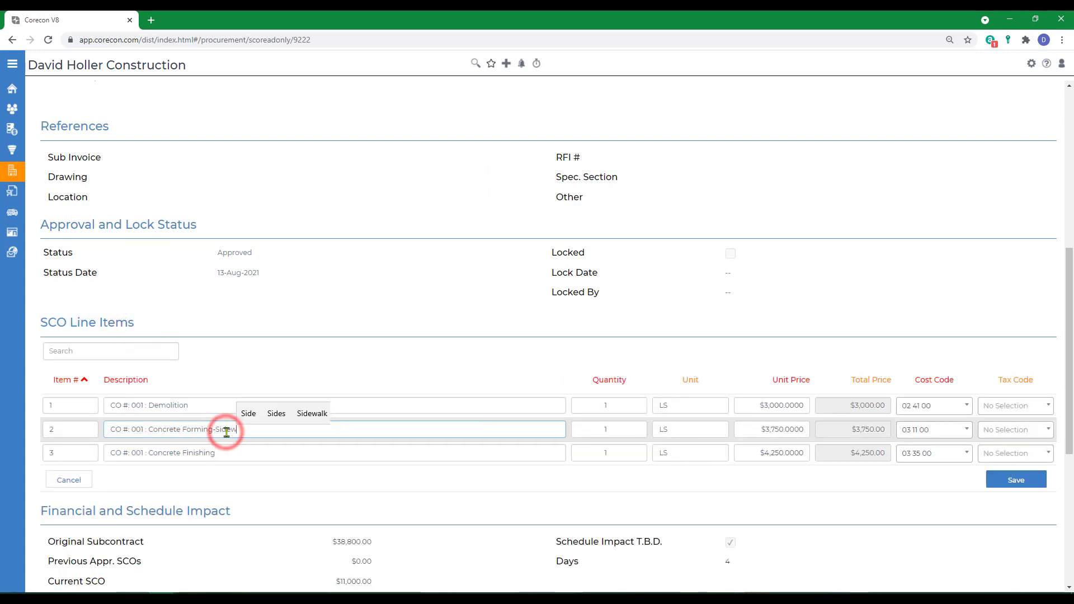
pyautogui.write('alk')
# Step: Append "-Sidealk" to the Concrete Finishing description and save the line items
pyautogui.click(235, 453)
pyautogui.write('-Side')
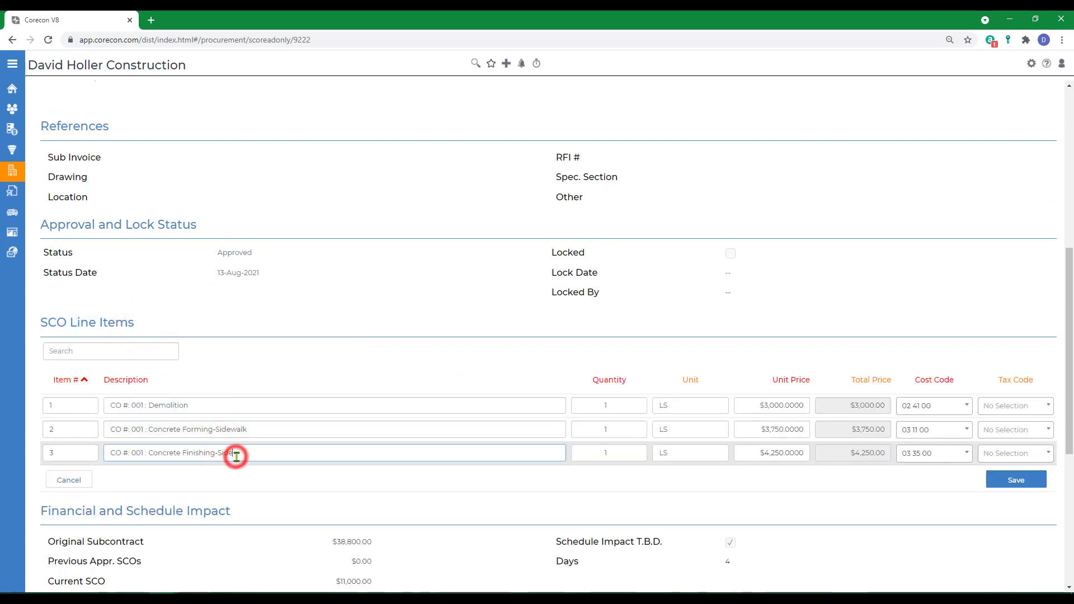
pyautogui.write('alk')
pyautogui.press('Tab')
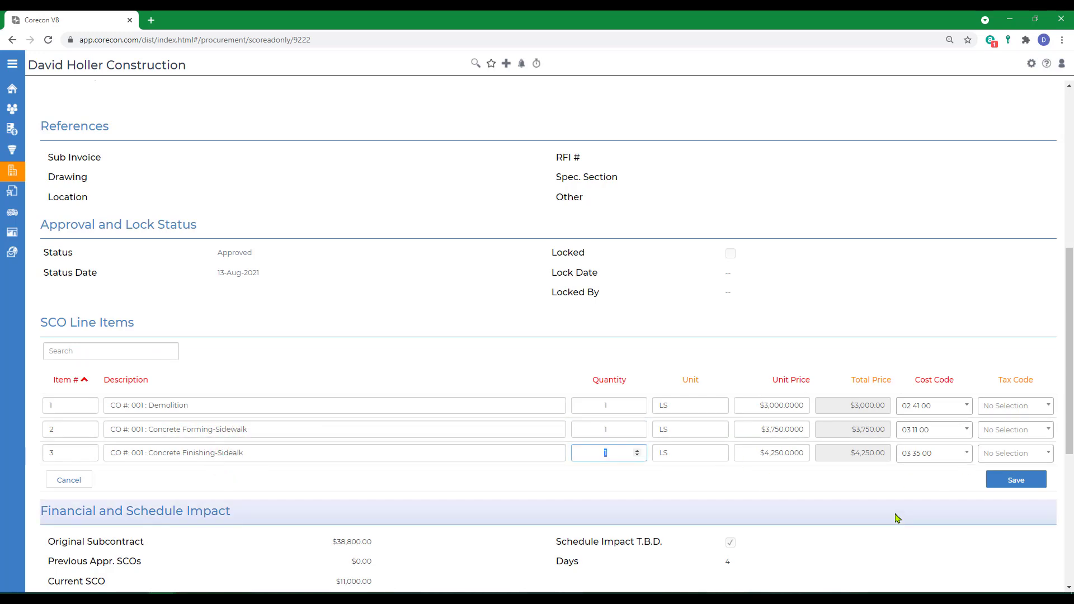
pyautogui.click(1017, 481)
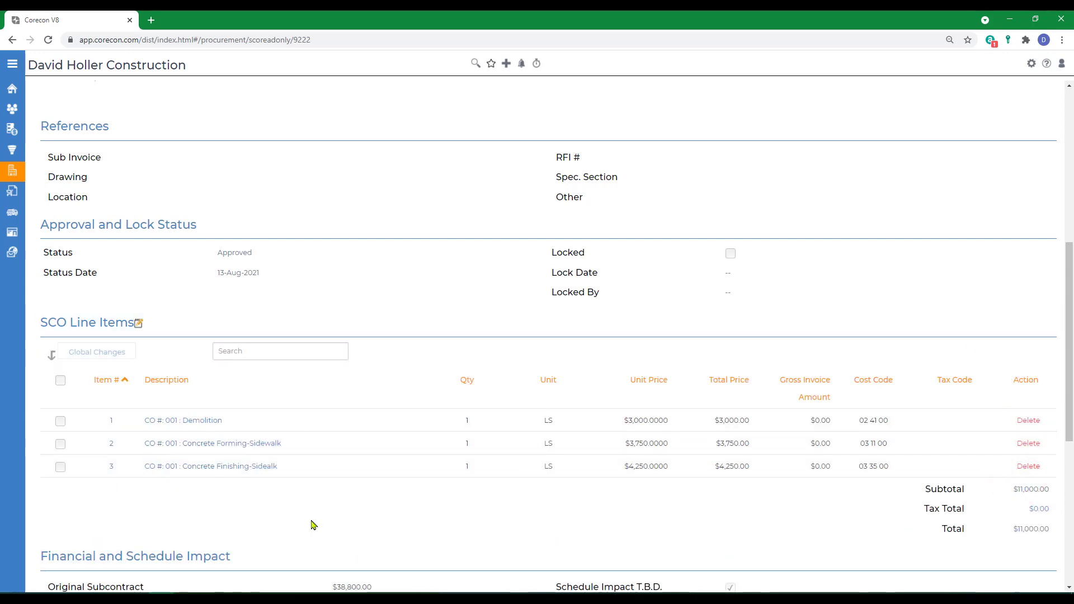
# Step: Check the SCO's header information and insurance alert, then return to the project's Procurement page
pyautogui.scroll(7, 423, 464)
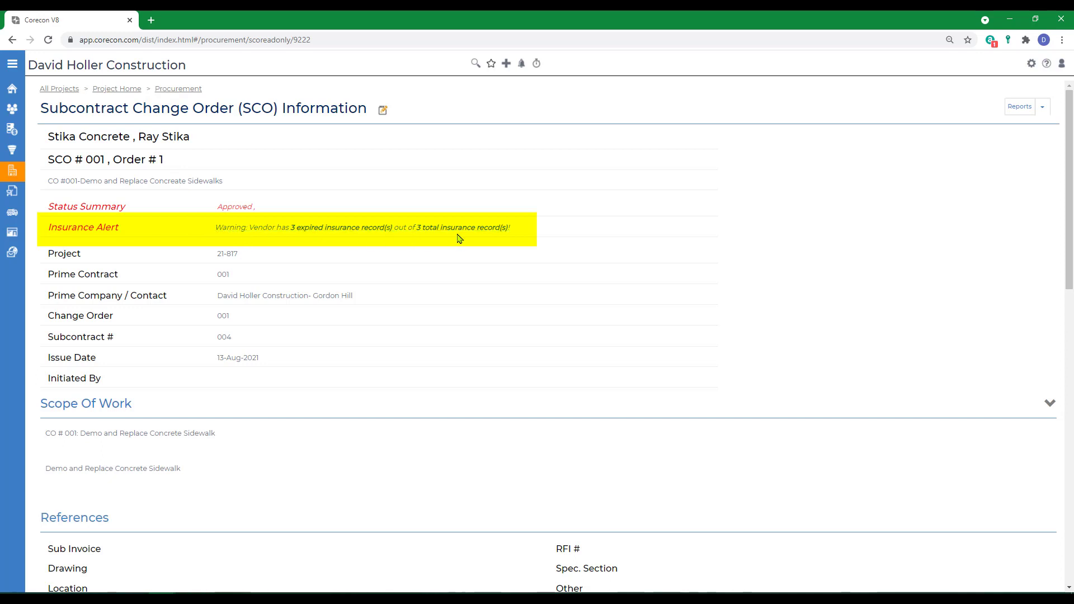
pyautogui.click(178, 89)
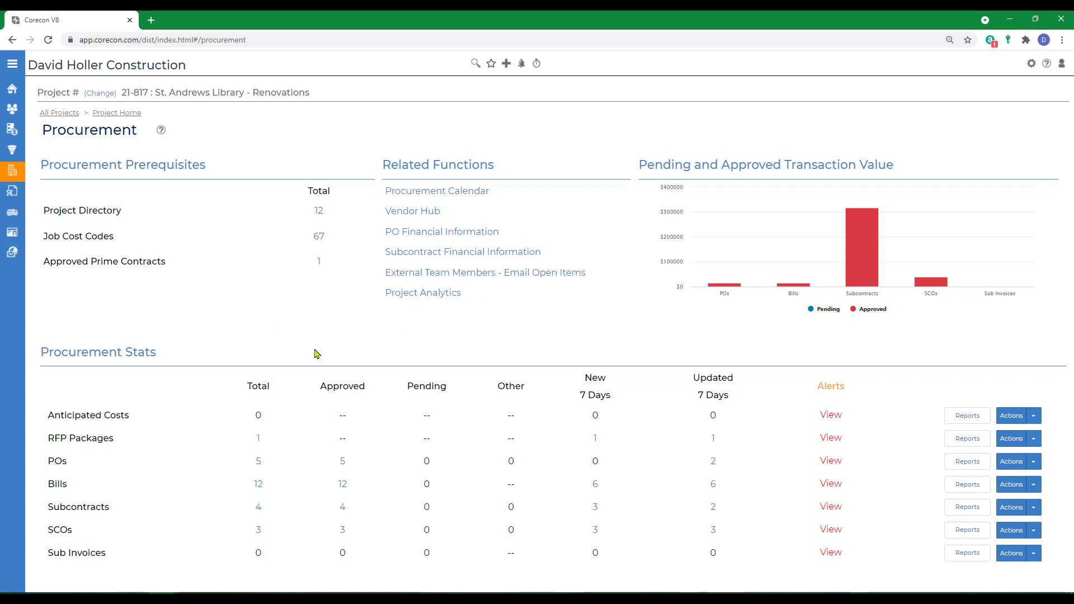
# Step: Open the online help's Procurement section under Leads and Projects and view the Subcontract Change Order (SCO) topic
pyautogui.click(1047, 64)
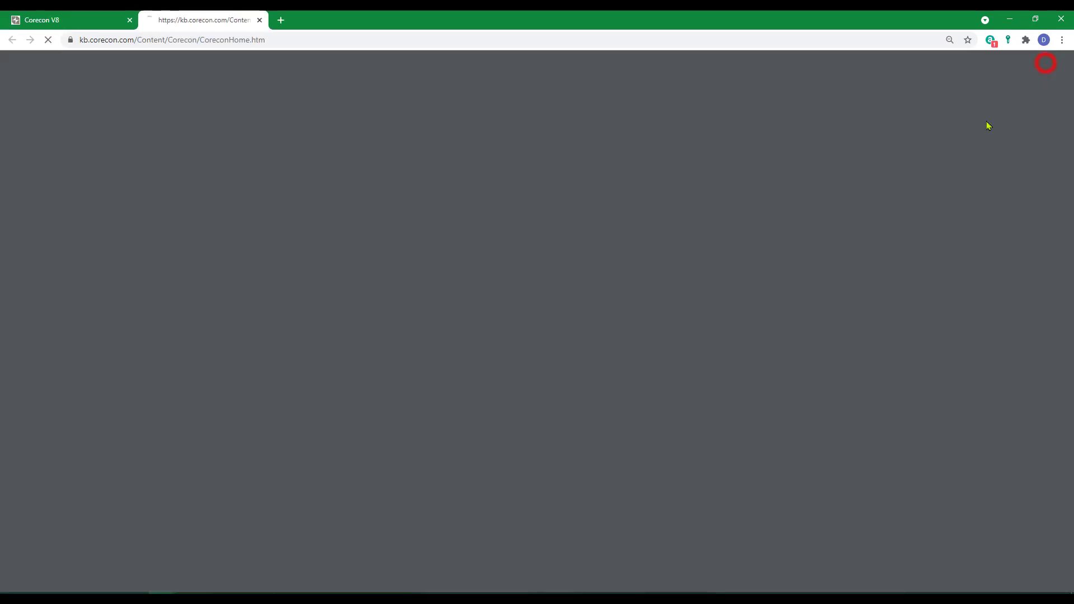
pyautogui.click(47, 225)
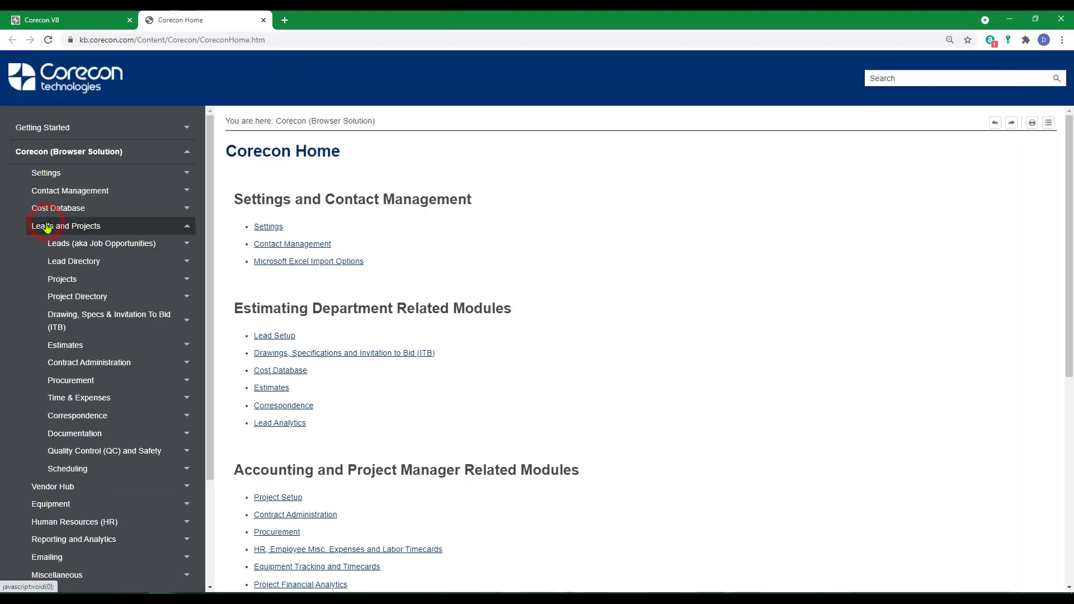
pyautogui.click(68, 381)
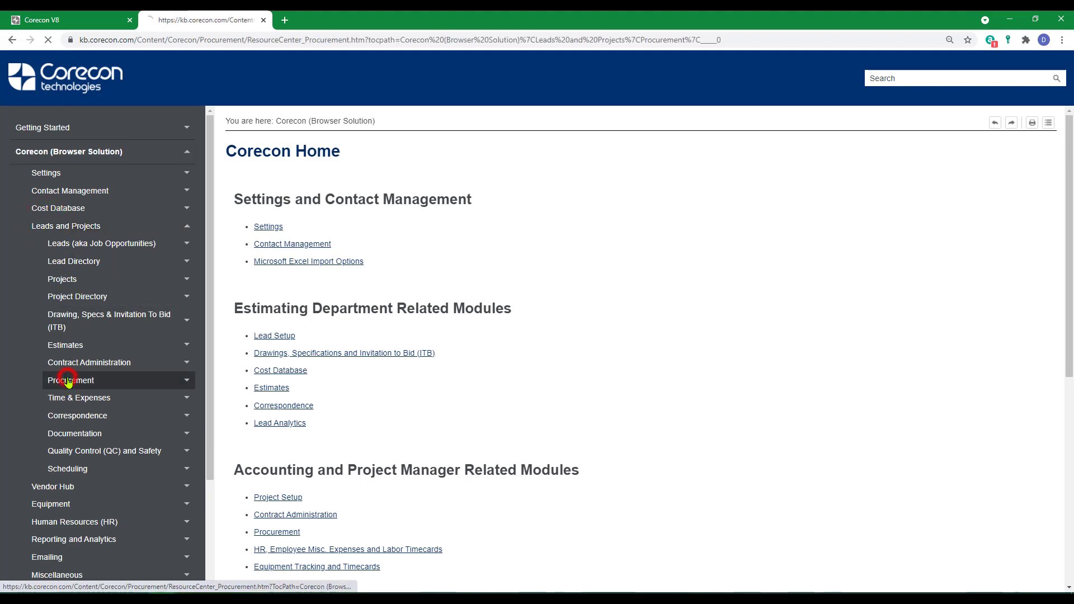
pyautogui.scroll(-5, 470, 361)
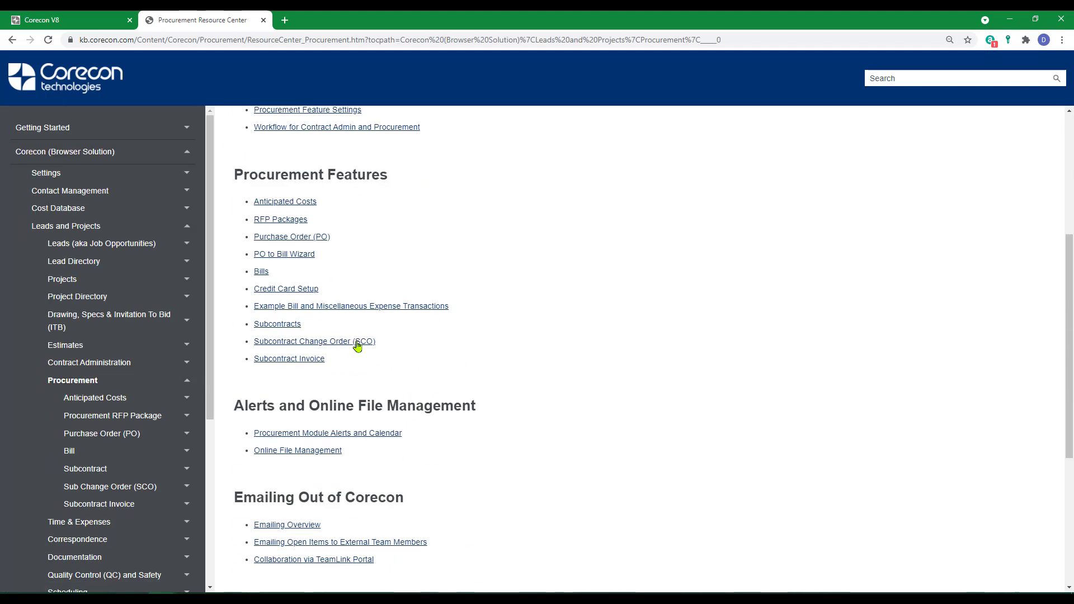
pyautogui.click(316, 342)
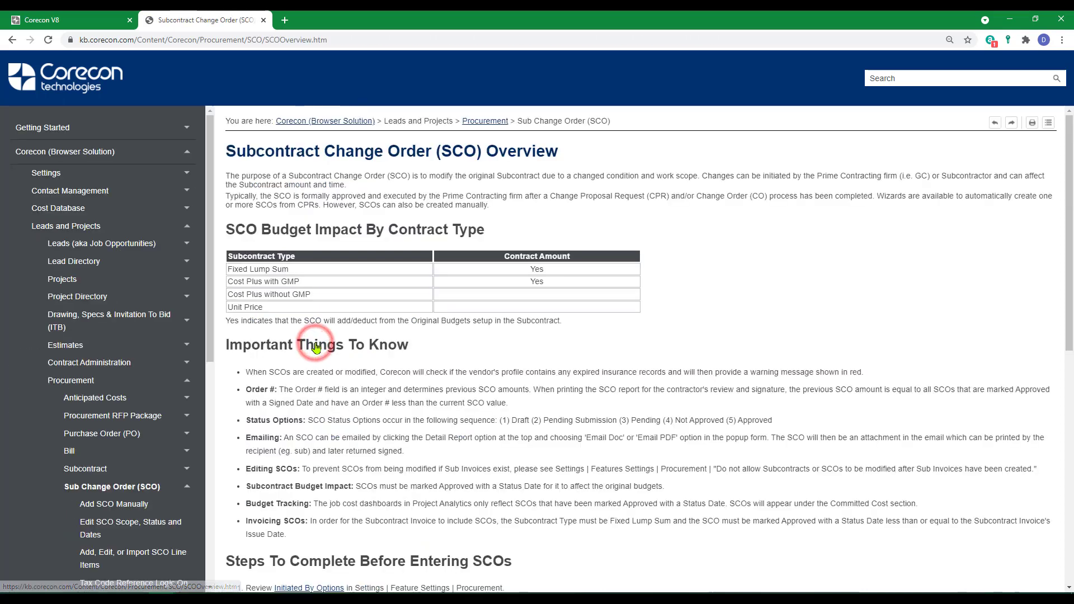